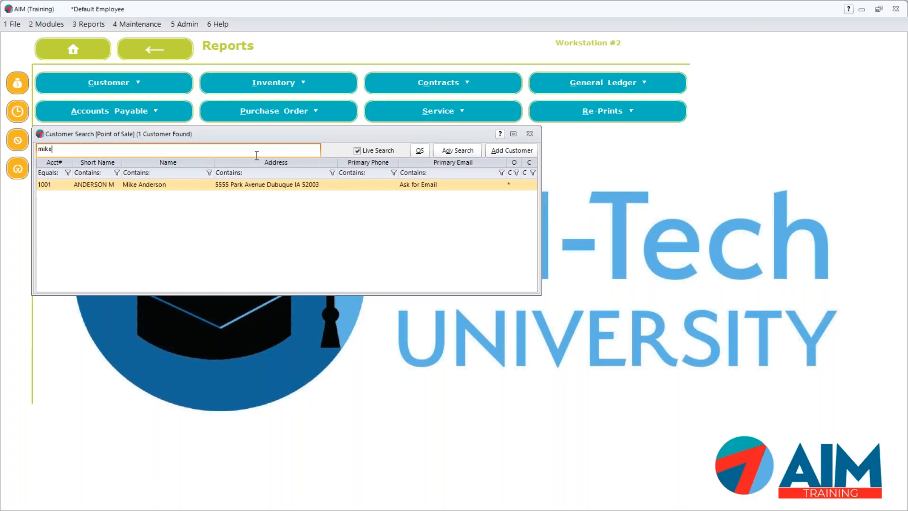
- Look at the new customer form and its driver's license scan window, leaving both without saving
click(518, 153)
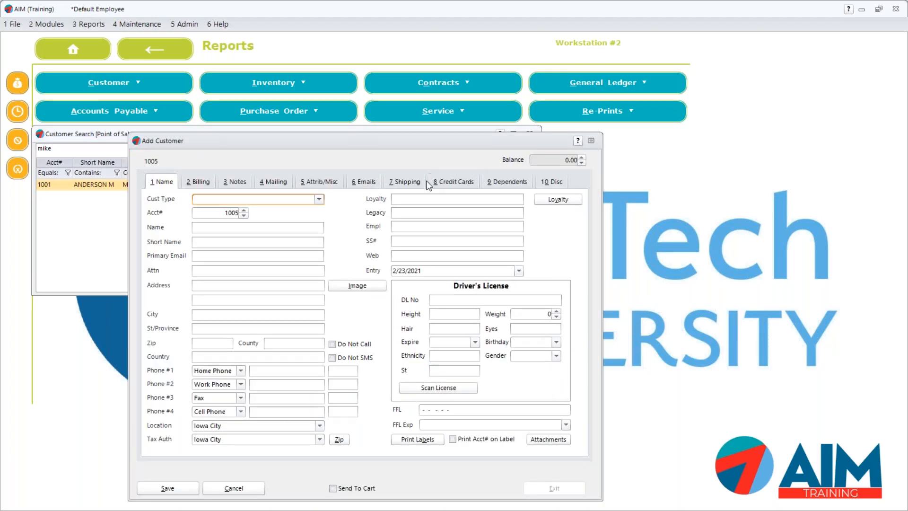
click(428, 389)
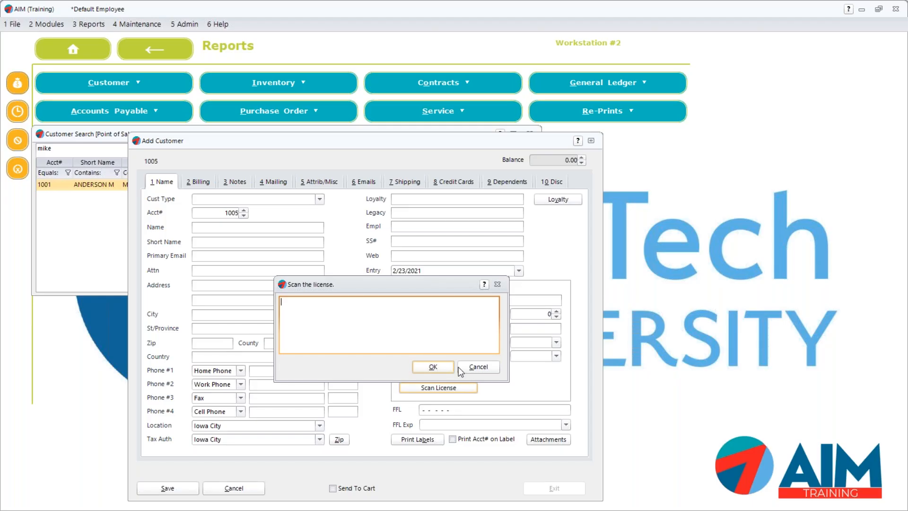
click(478, 367)
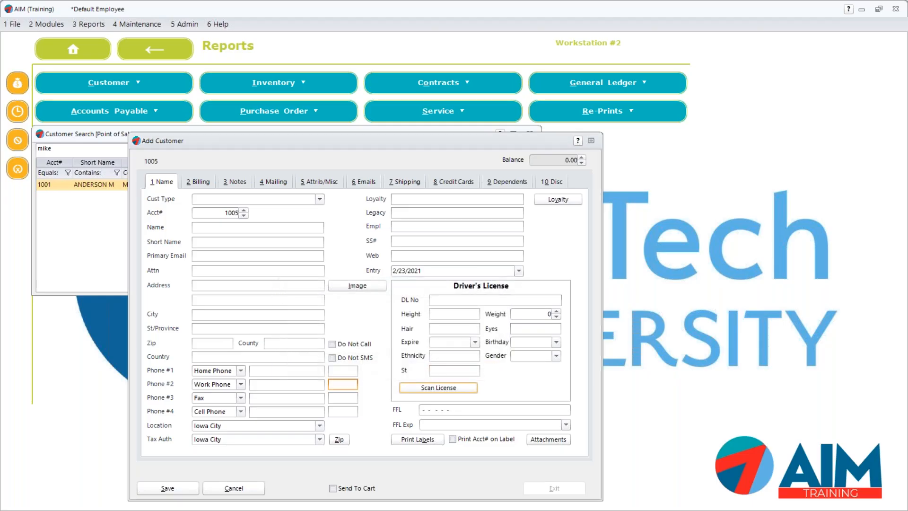
click(246, 485)
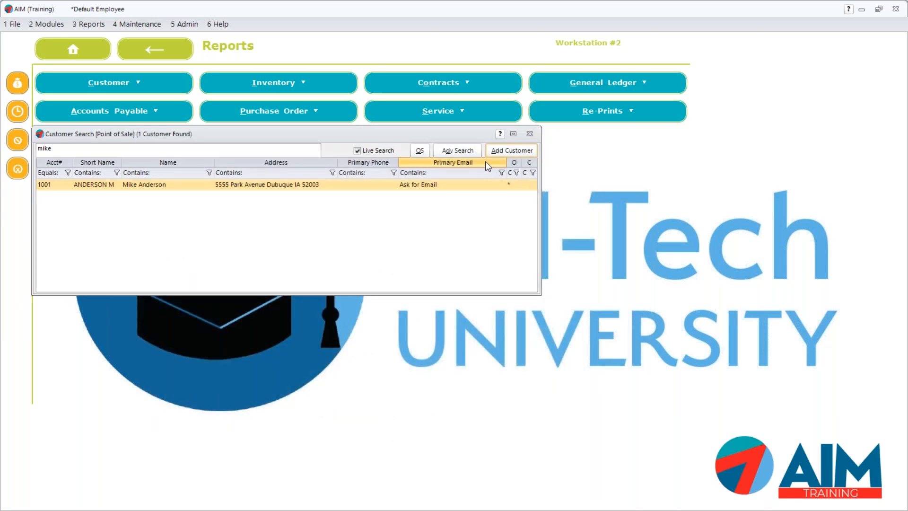
- Start a quick sale without choosing a customer, and widen the pane of sale functions
click(420, 151)
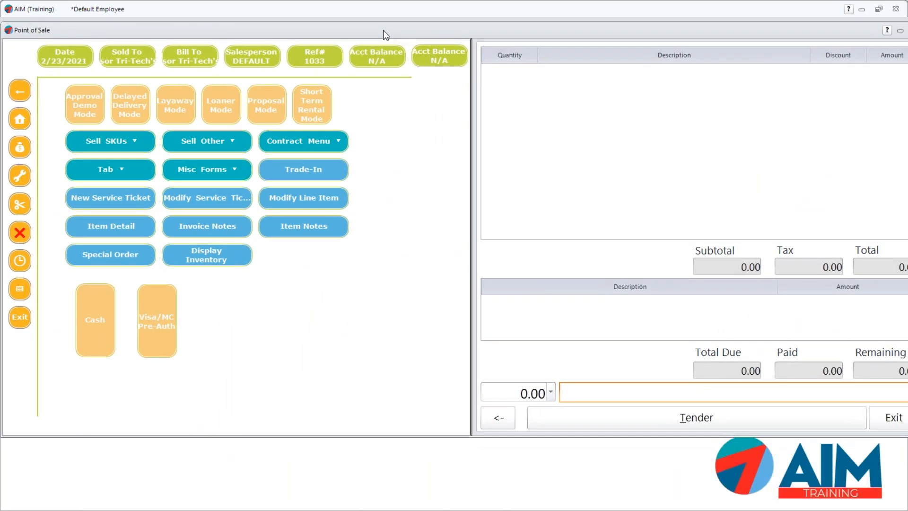
key(Escape)
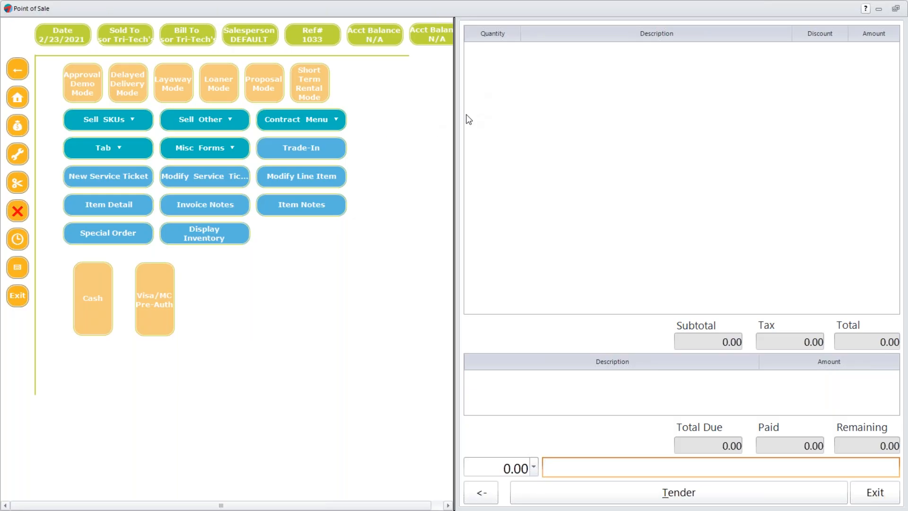
drag(456, 110, 483, 101)
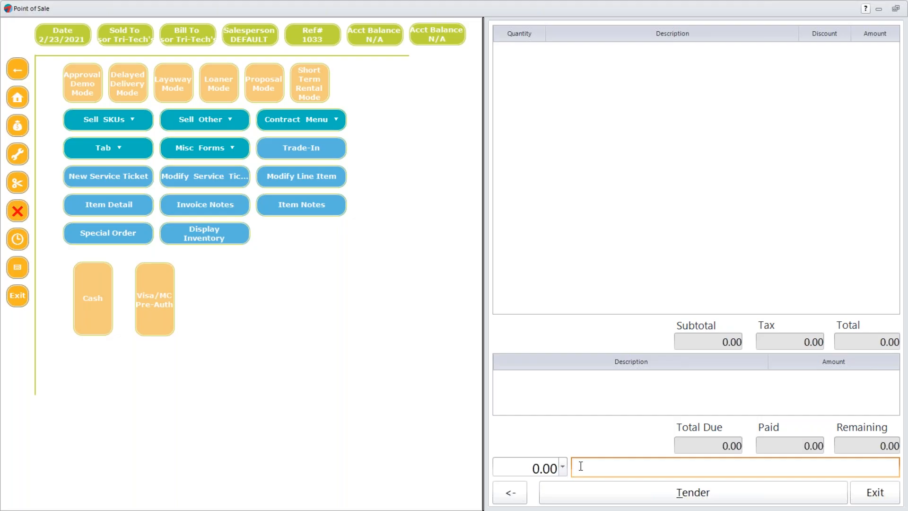
- Add item RT14 to the sale and check its tax and total
text(RT14)
key(Return)
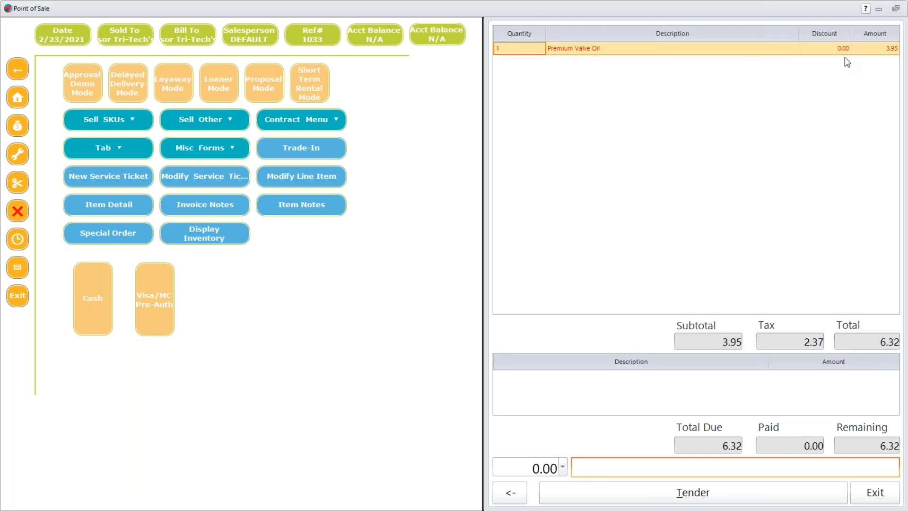
click(790, 341)
click(879, 341)
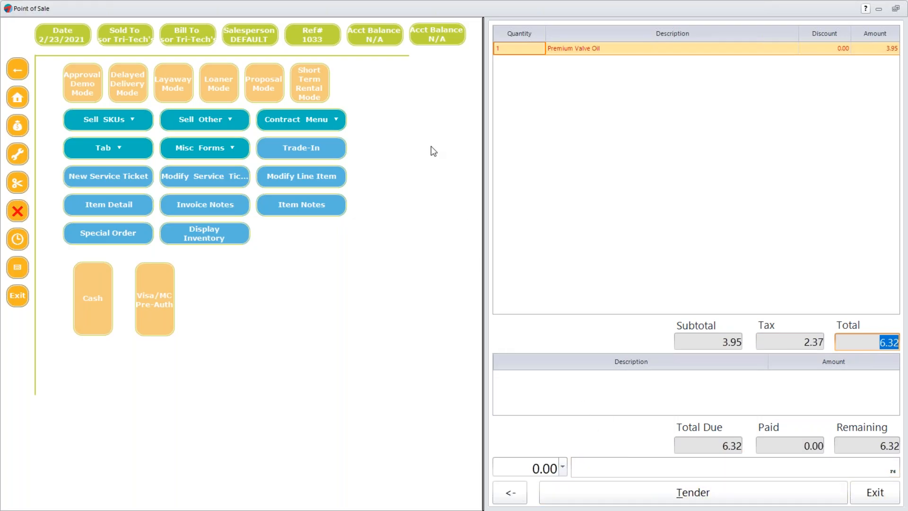
- Tender the sale with a cash payment of 6.32
click(656, 493)
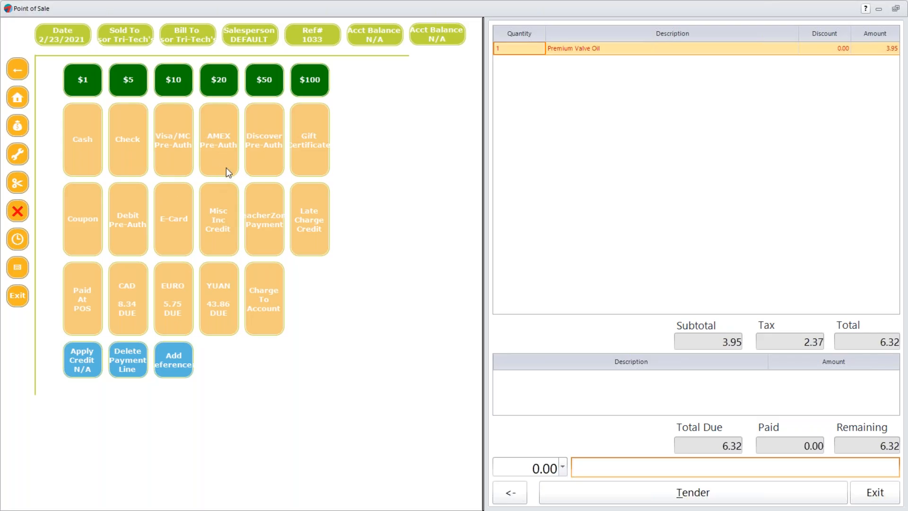
click(87, 143)
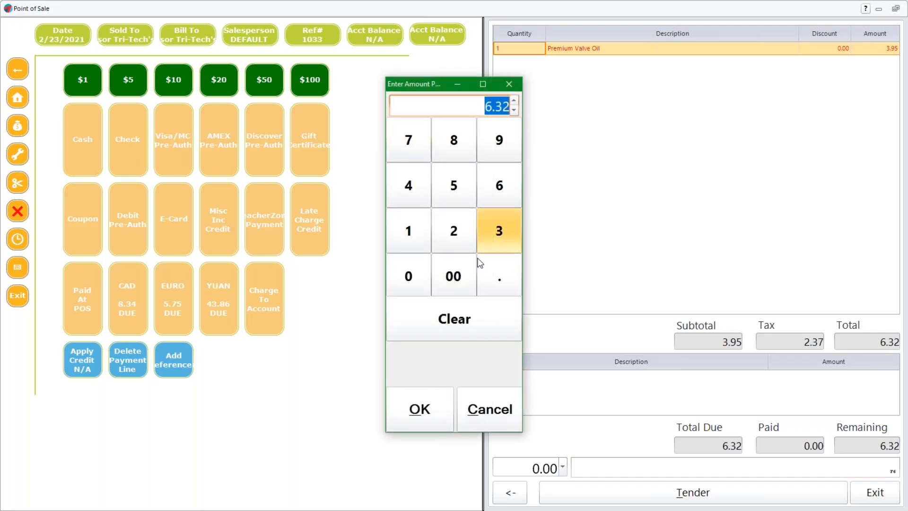
click(428, 408)
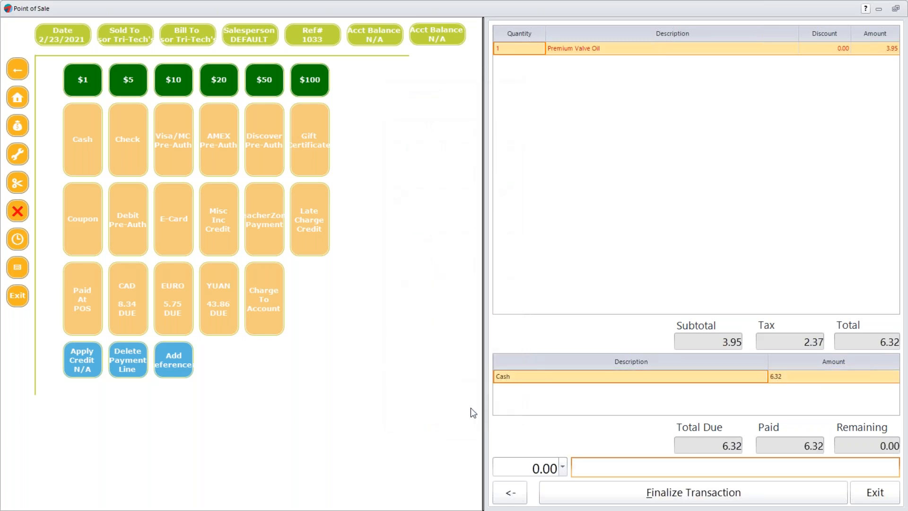
- Finalize the transaction with the invoice output set to Show on Screen, and close the invoice after viewing it
click(699, 496)
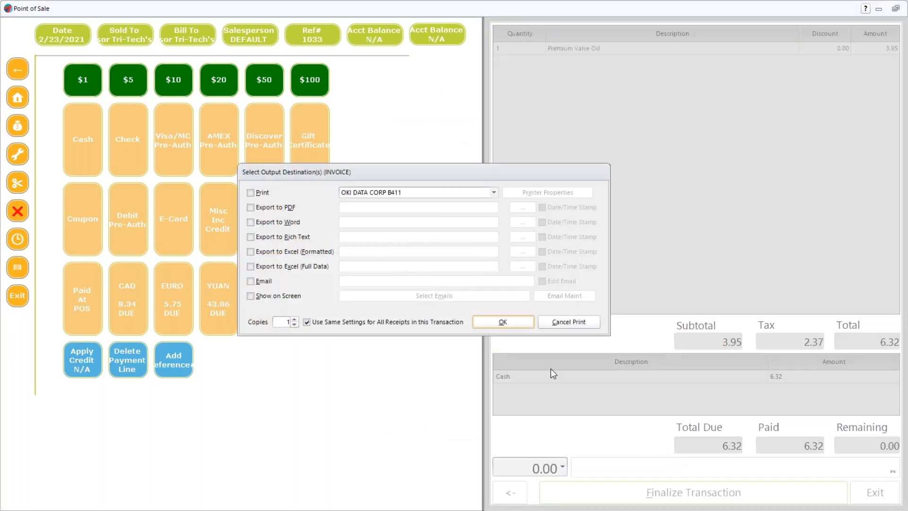
click(251, 296)
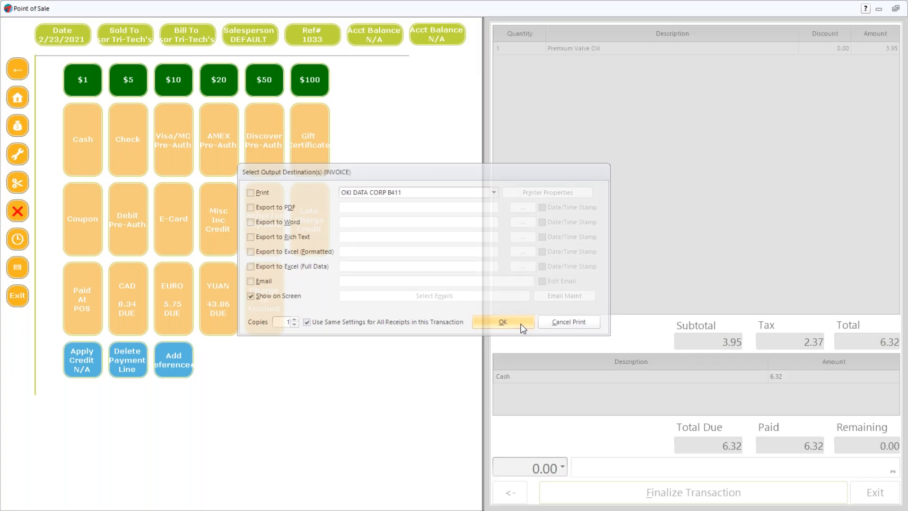
click(520, 323)
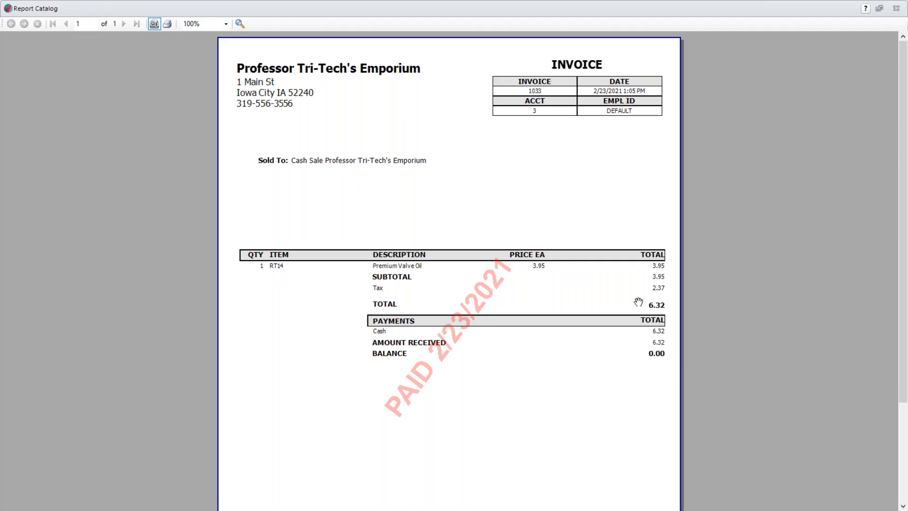
key(Escape)
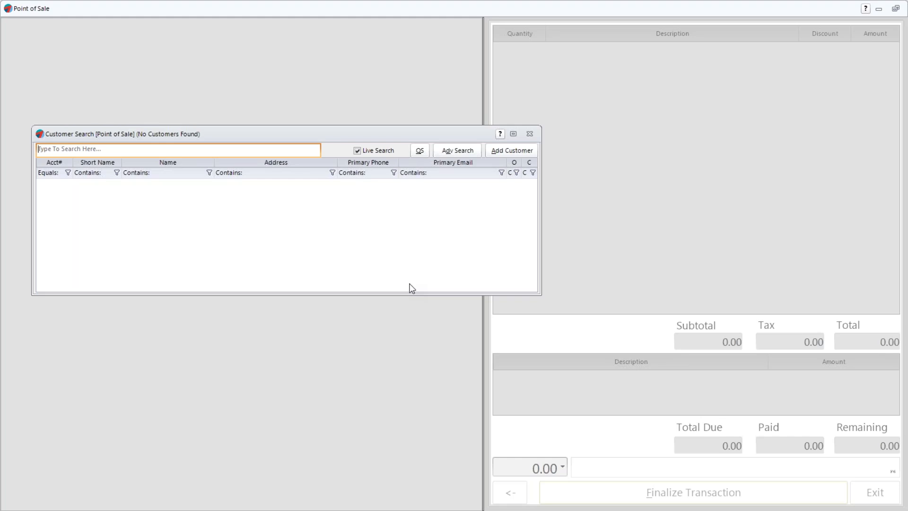
- Find the customer by first name, start a sale for that account and switch it to Layaway Mode
text(mike)
key(Return)
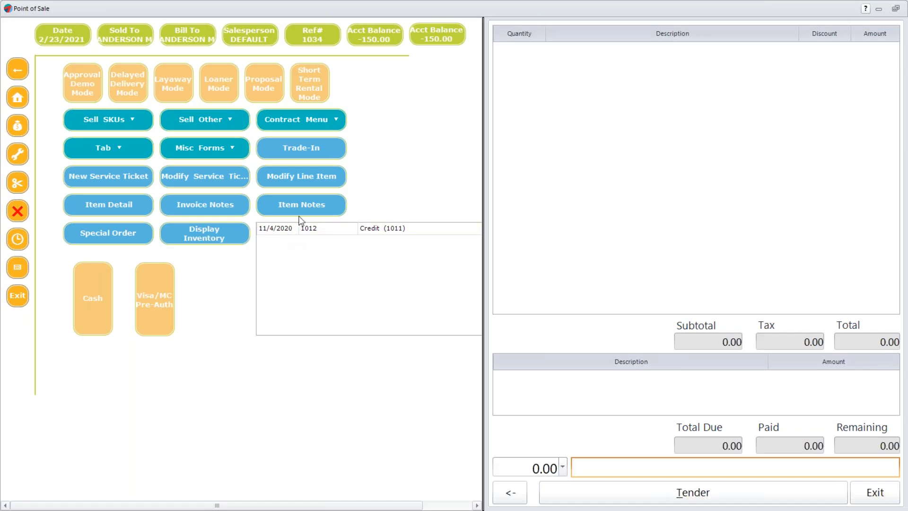
click(173, 81)
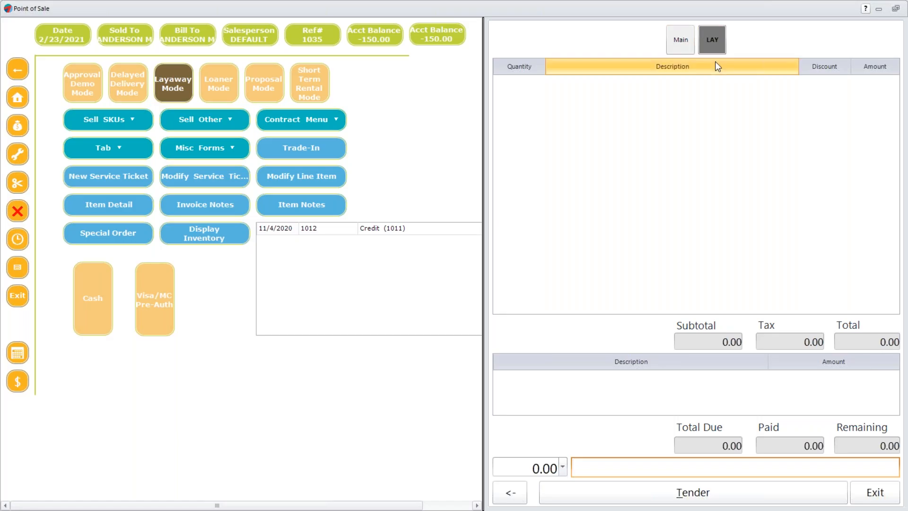
- Search the full inventory and add the Herco Metal Trombone Mouthpiece (HE270) to the layaway
right_click(666, 469)
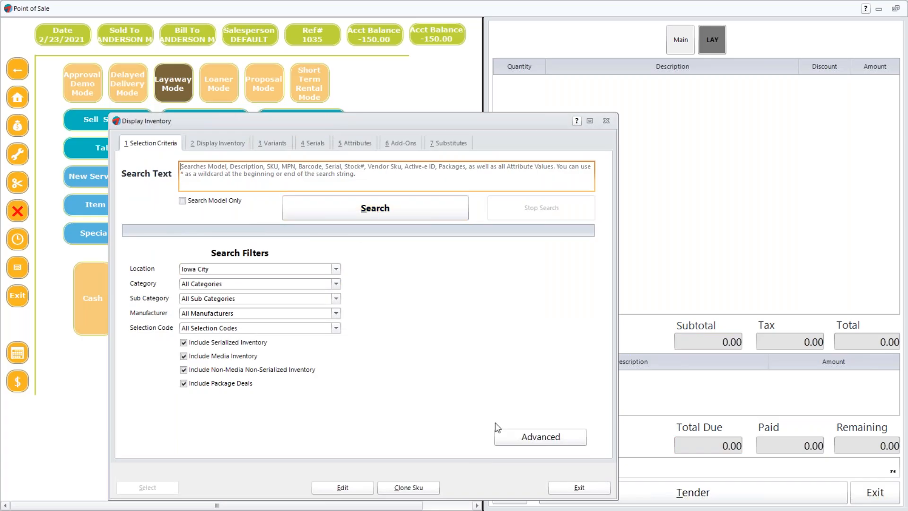
click(387, 211)
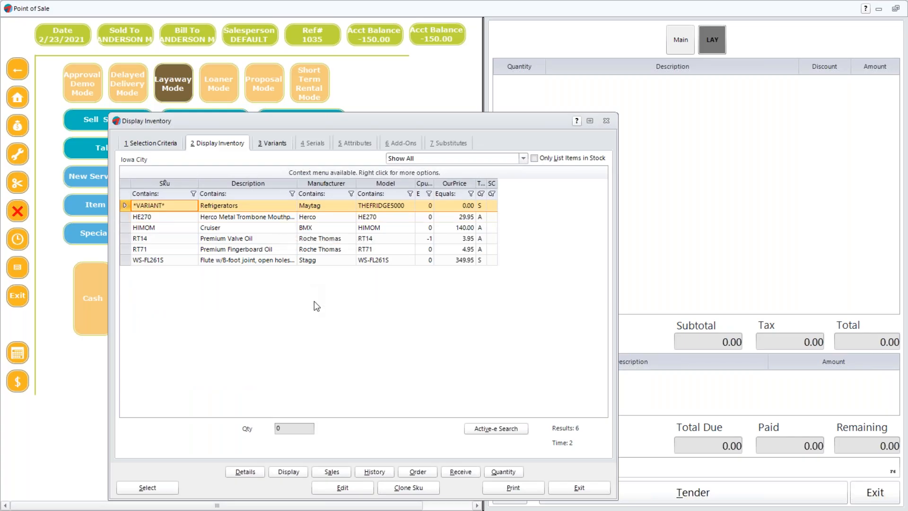
click(228, 218)
double_click(228, 218)
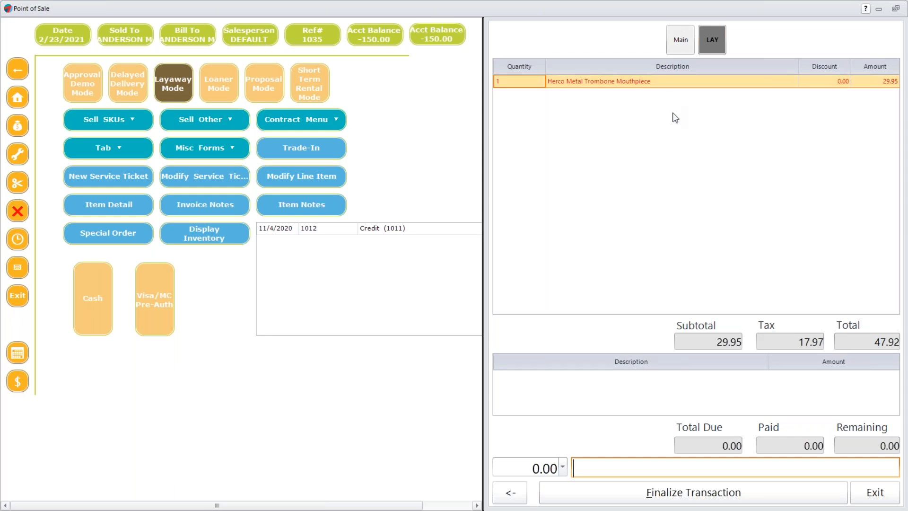
- Set the layaway's down payment to 5.00
click(18, 384)
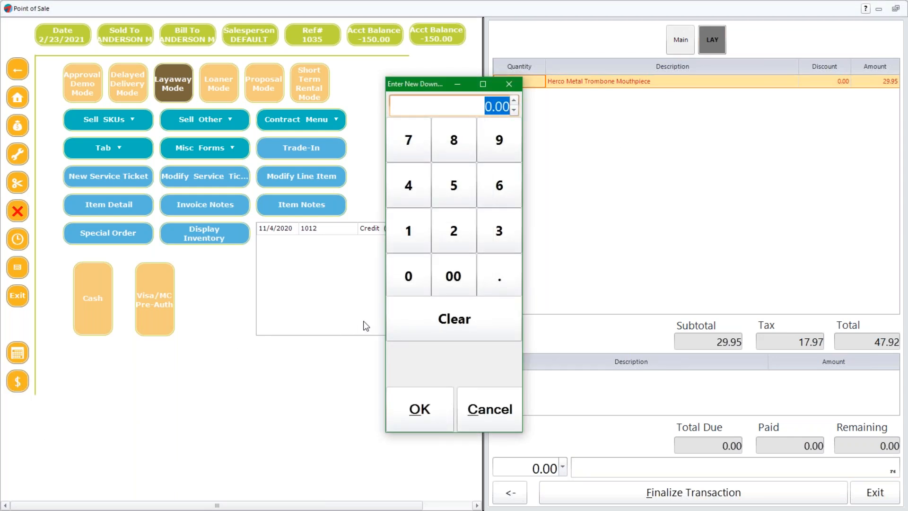
text(5)
click(425, 423)
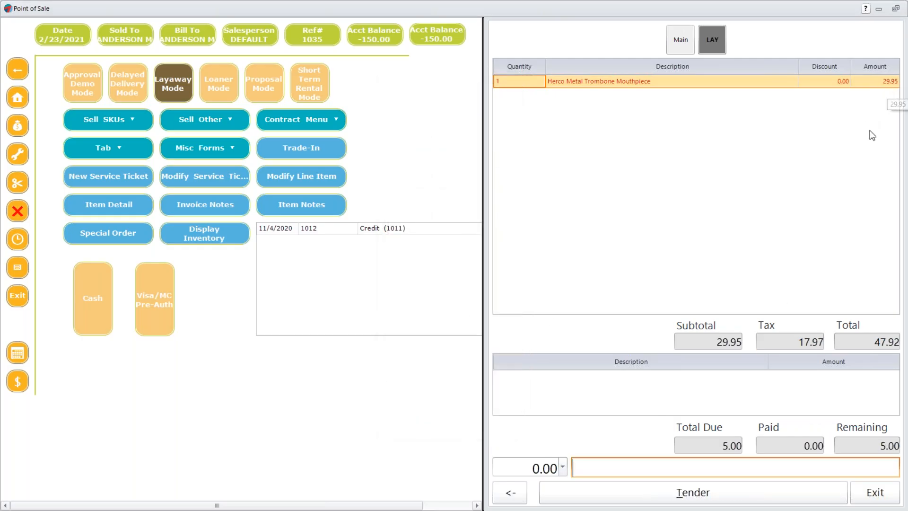
- Check the layaway's tax and total, and view its line in the main transaction
click(825, 345)
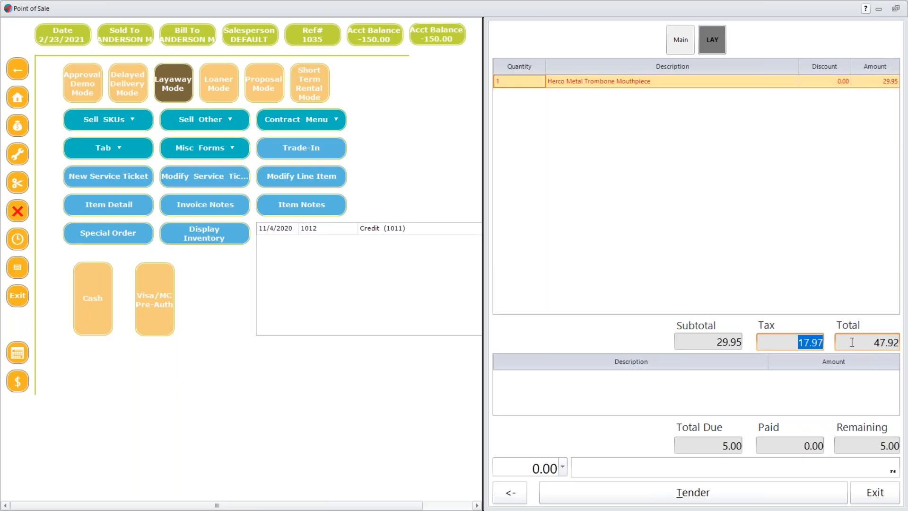
drag(859, 345, 904, 351)
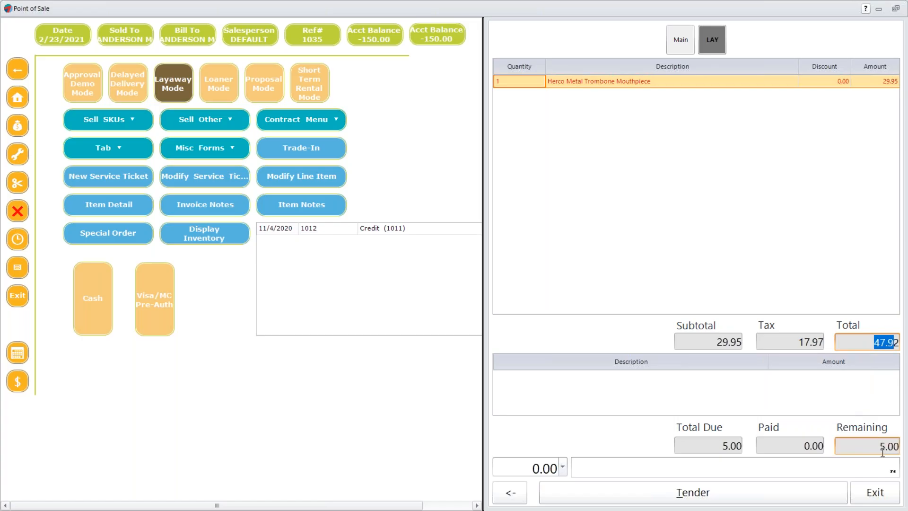
click(681, 36)
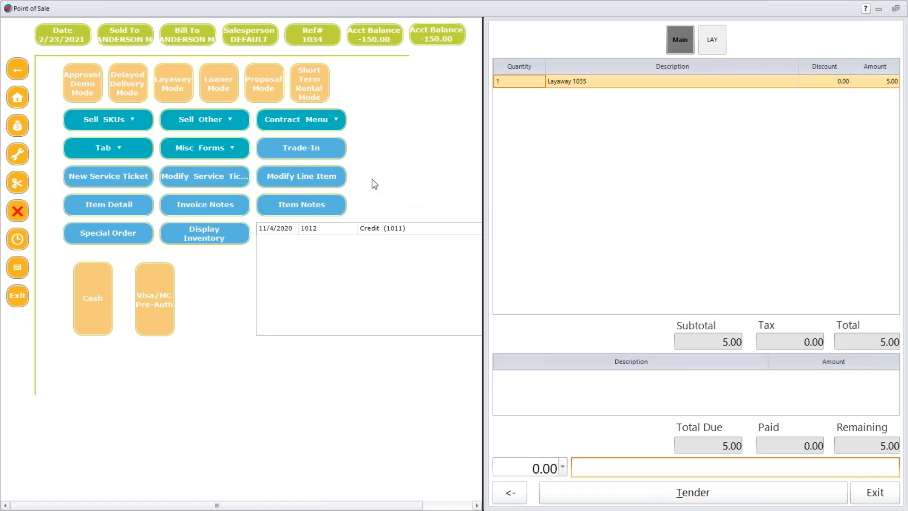
- Start a proposal in the same transaction and add the Stagg flute WS-FL261S from the inventory
click(266, 86)
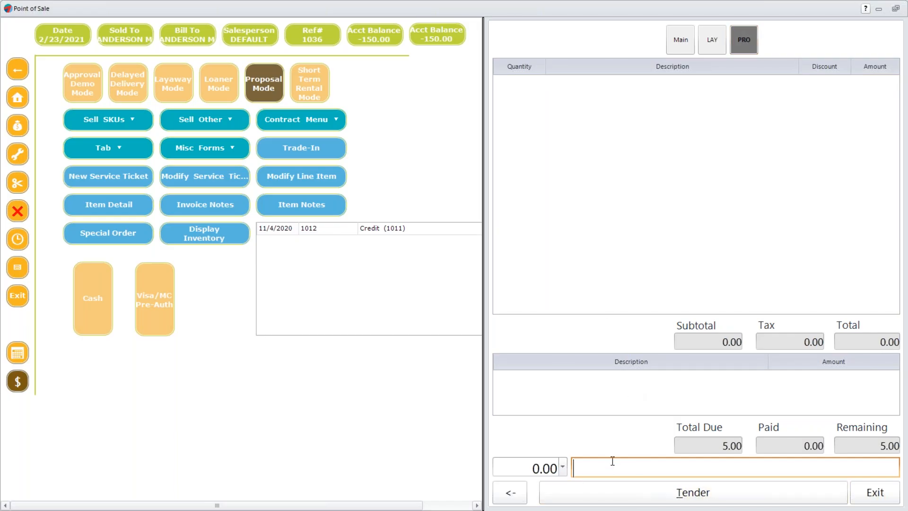
key(F6)
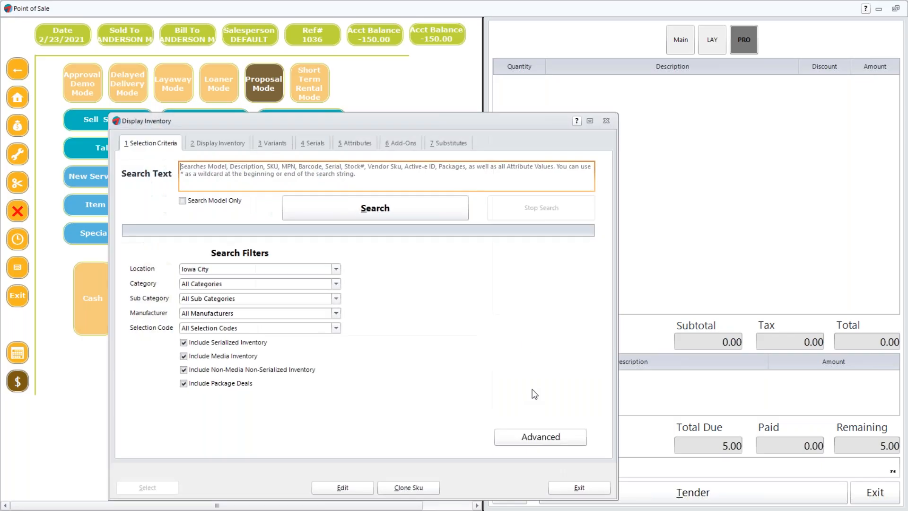
click(393, 212)
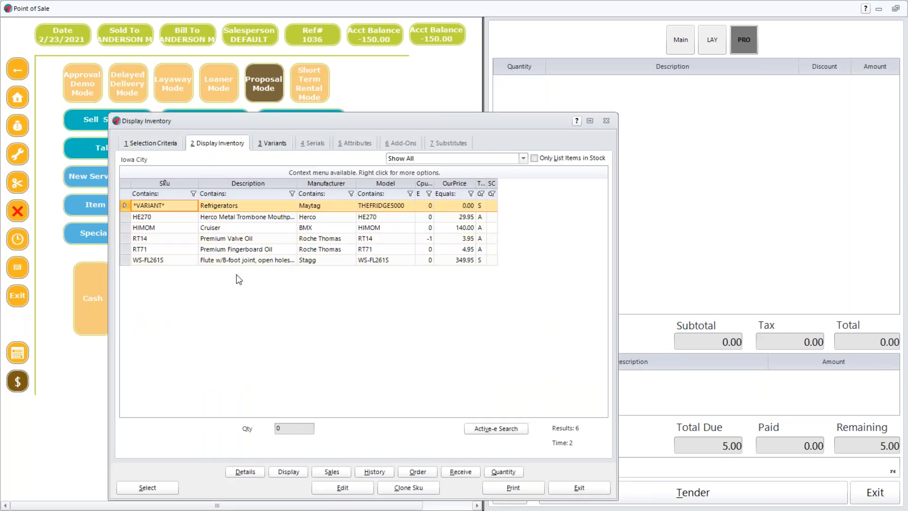
click(217, 264)
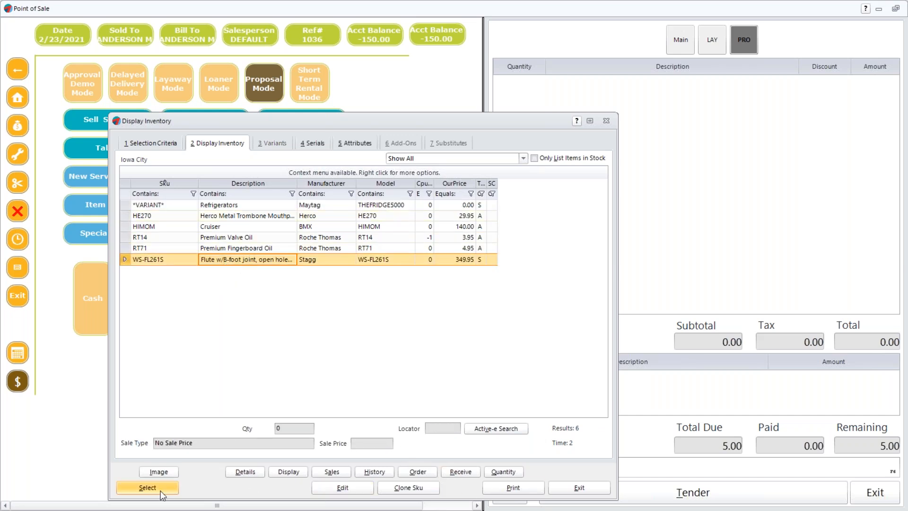
click(148, 488)
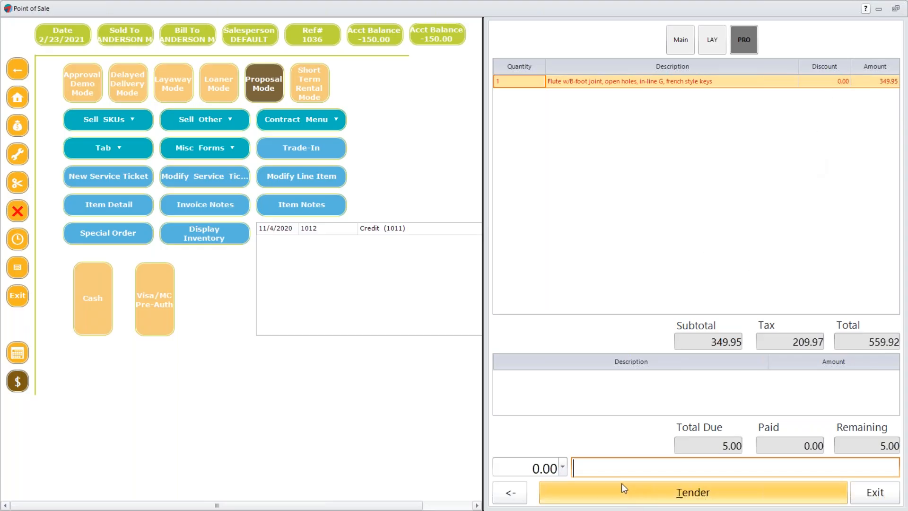
- Add a Service Labor charge priced at 50.00 to the proposal
click(187, 118)
click(111, 73)
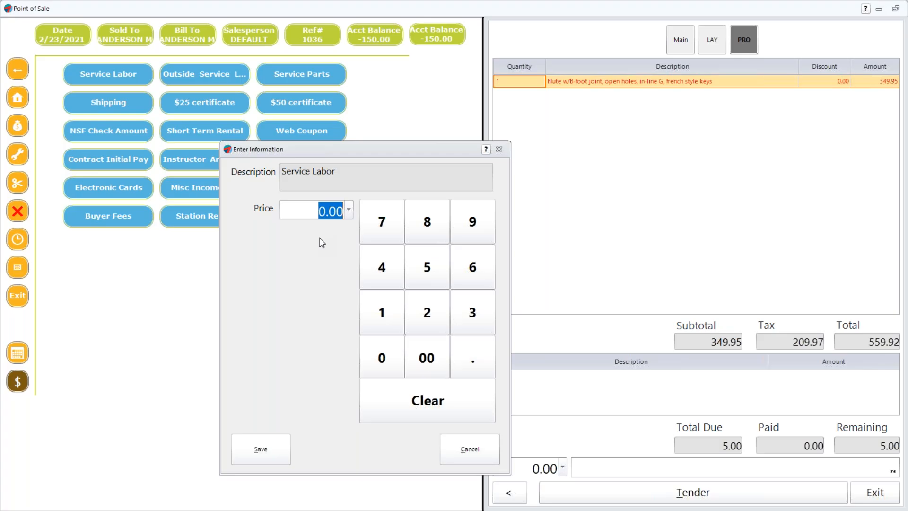
text(50)
click(278, 455)
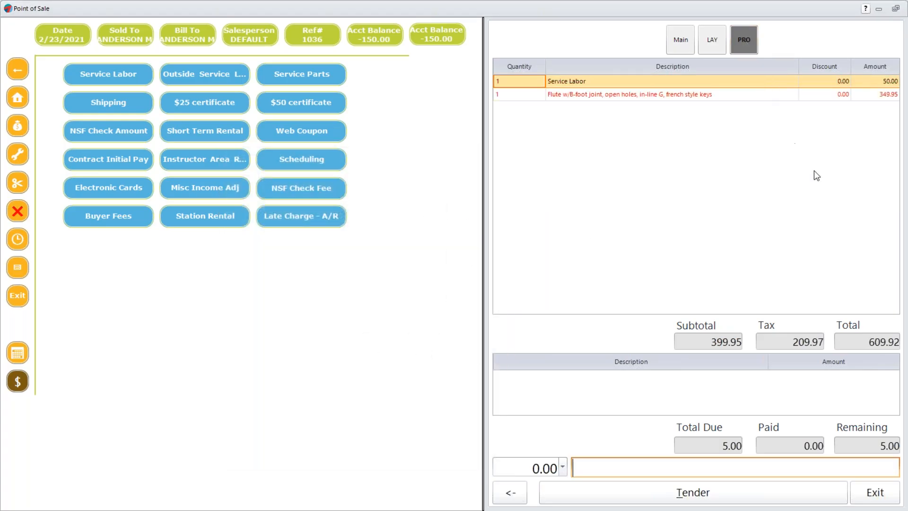
- Return to the main transaction and open the page of additional sale functions
click(671, 41)
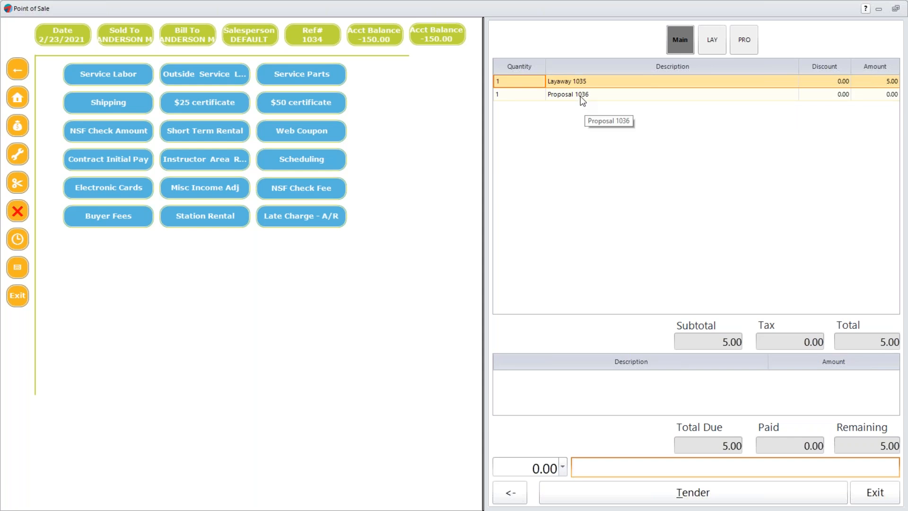
click(22, 161)
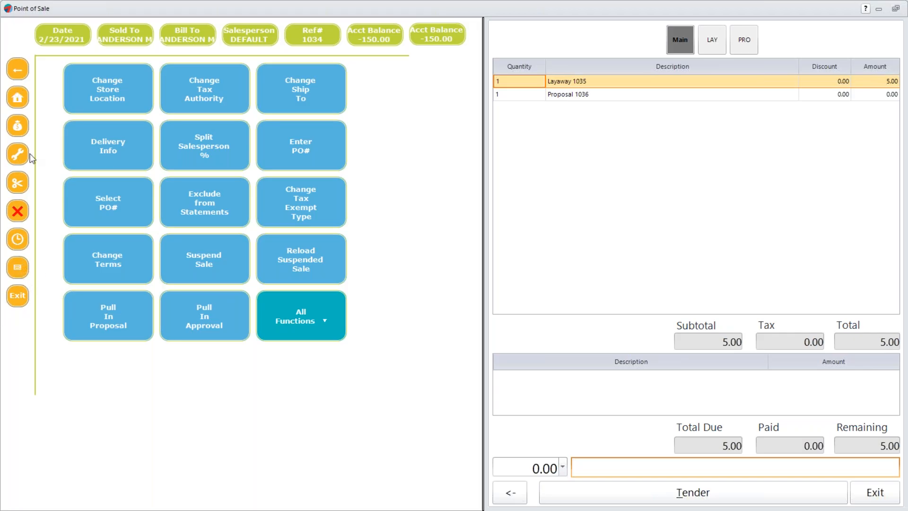
- Return to the main sale functions, expand the keypad and transaction details pane, and check the current sale mode
click(20, 70)
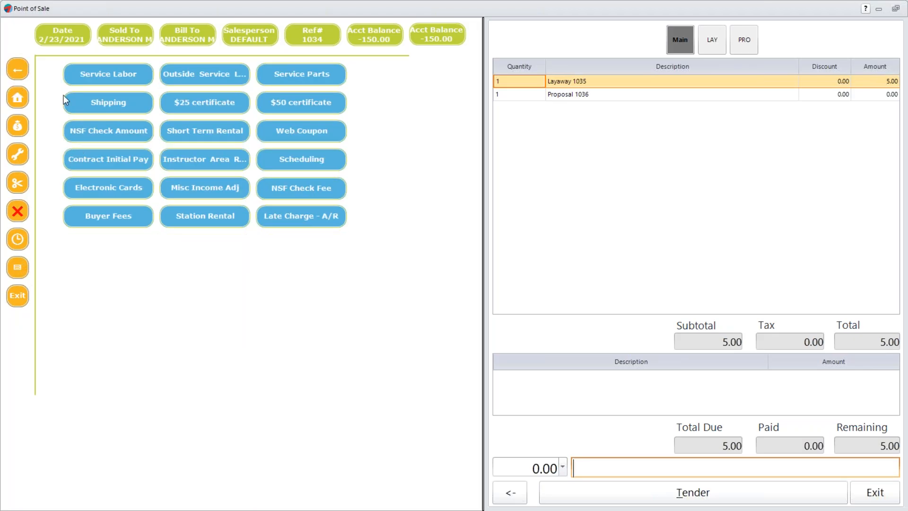
click(19, 98)
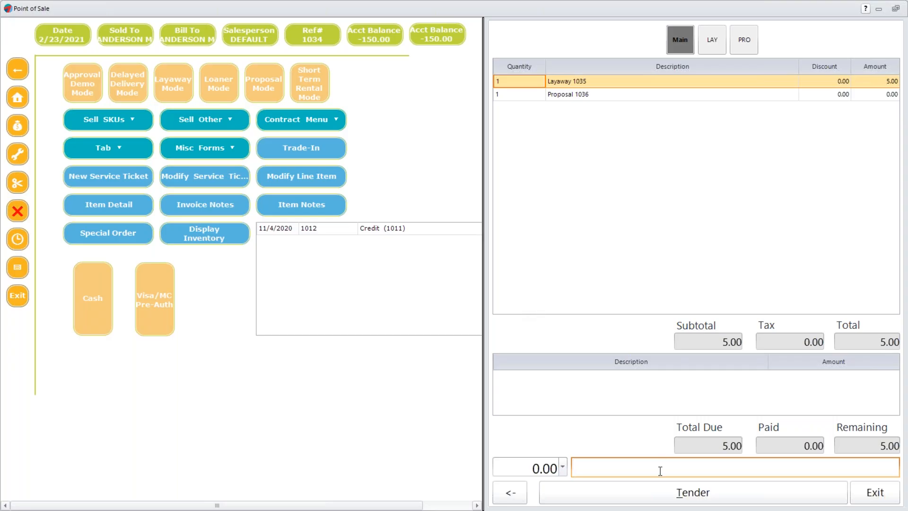
click(510, 493)
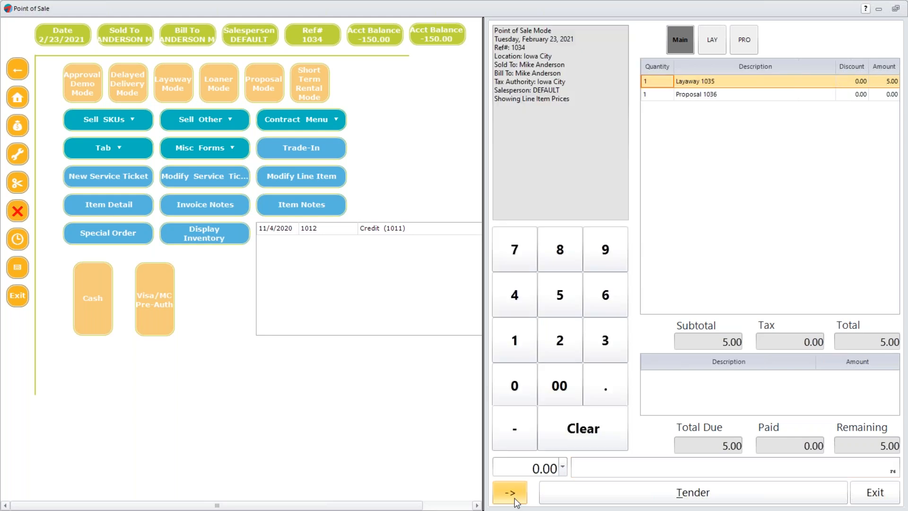
click(511, 109)
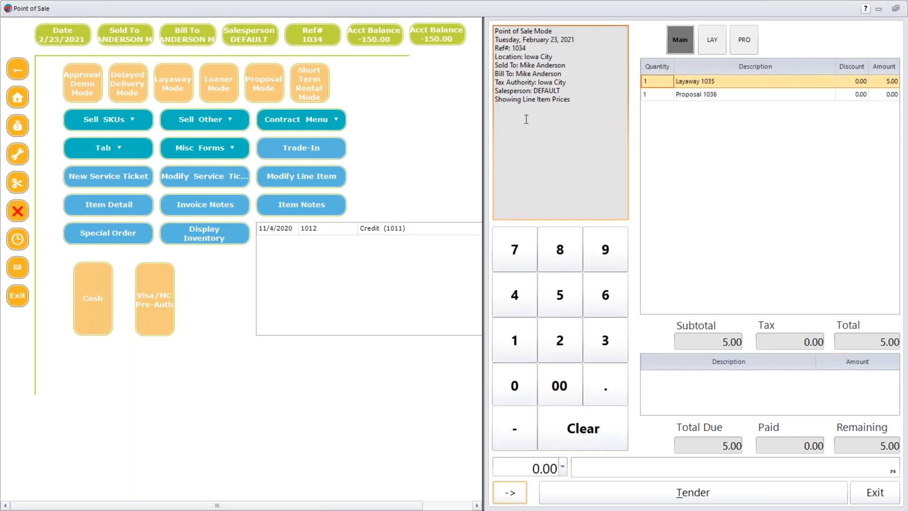
drag(494, 31, 559, 31)
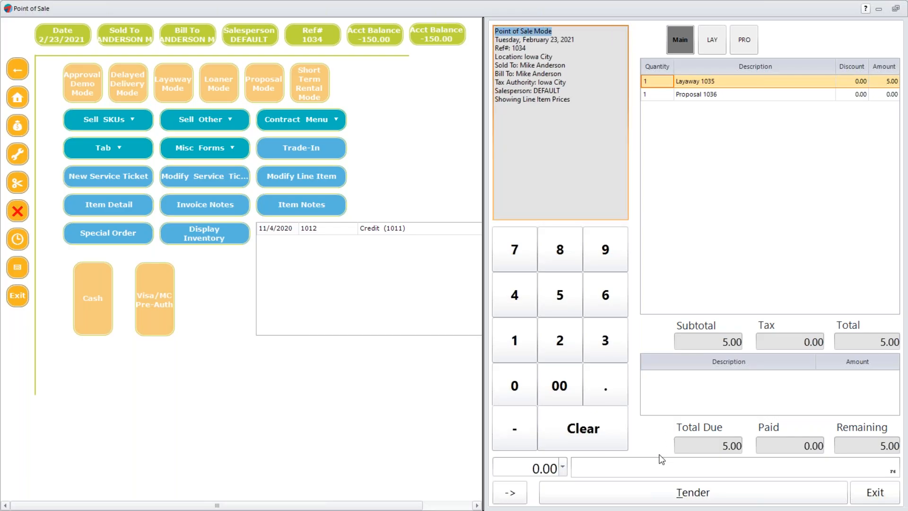
- Add the Premium Valve Oil to the main sale by its SKU, RT14
click(653, 466)
text(RT14)
key(Return)
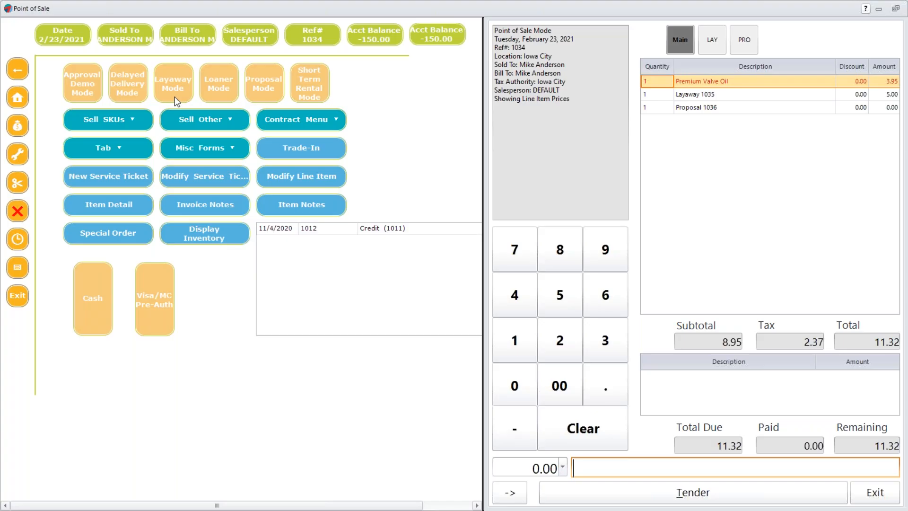
- Switch to the layaway and check its mode and promise date in the transaction details
click(716, 44)
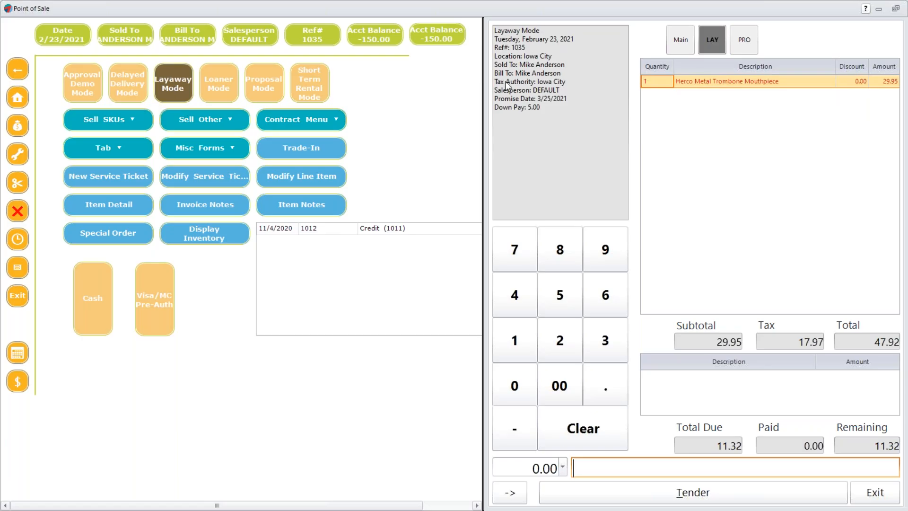
click(509, 35)
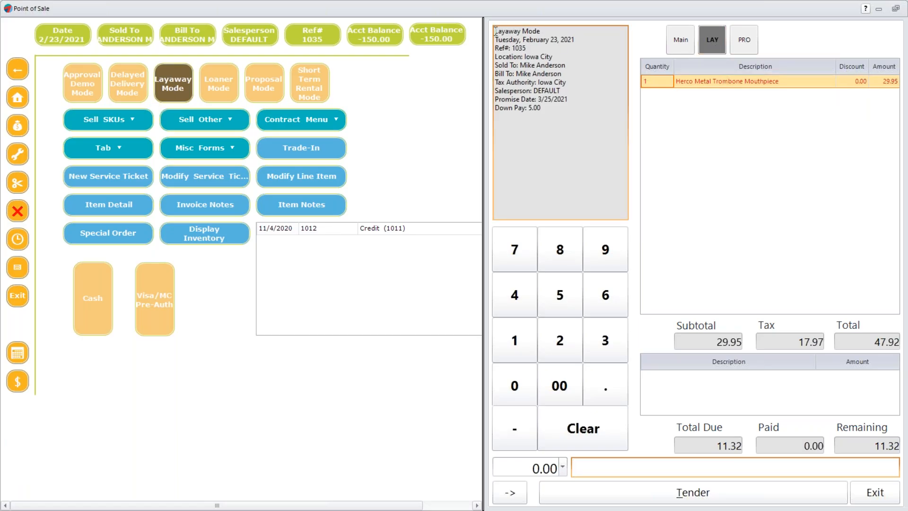
drag(496, 33, 557, 30)
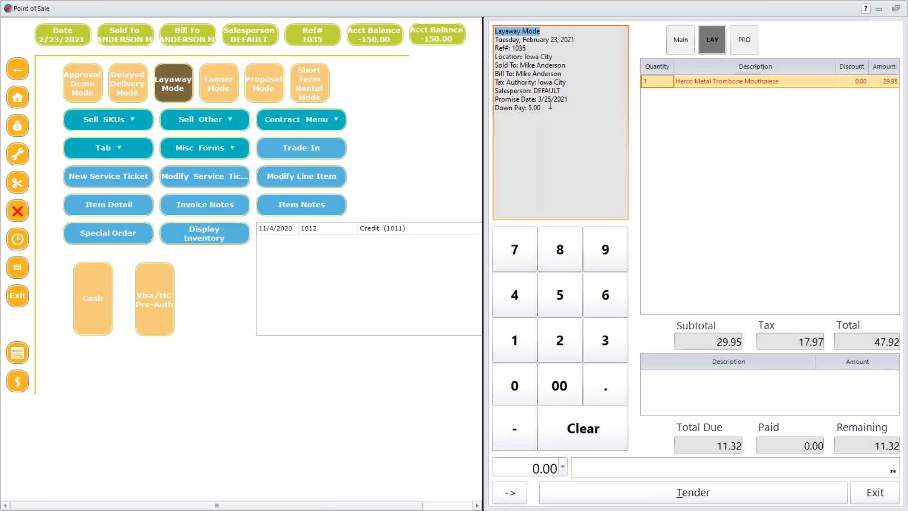
drag(497, 100, 581, 99)
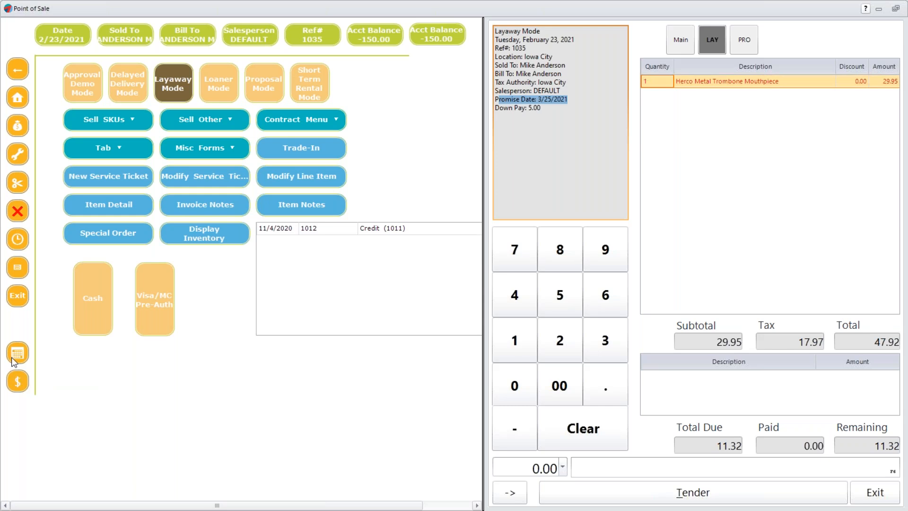
- Change the layaway's promise date to 4/1/2021 and check the down payment in its transaction details
click(14, 357)
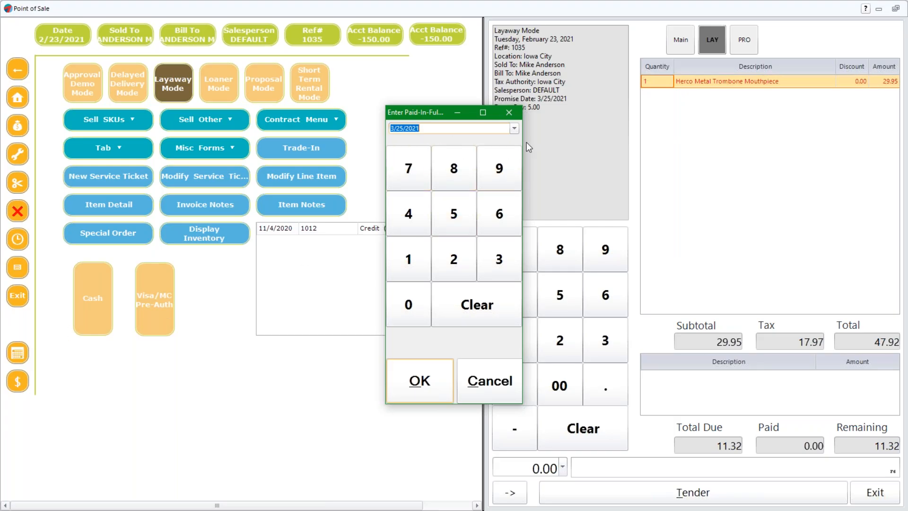
click(515, 129)
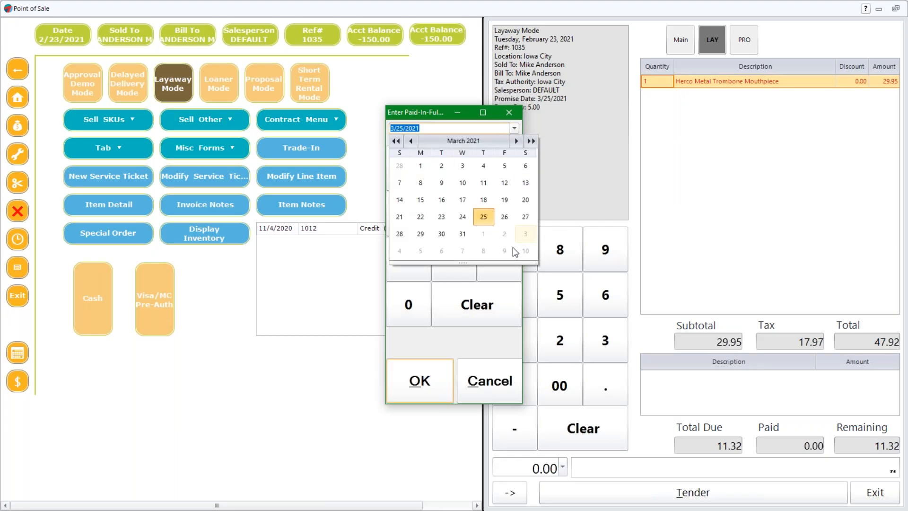
click(484, 237)
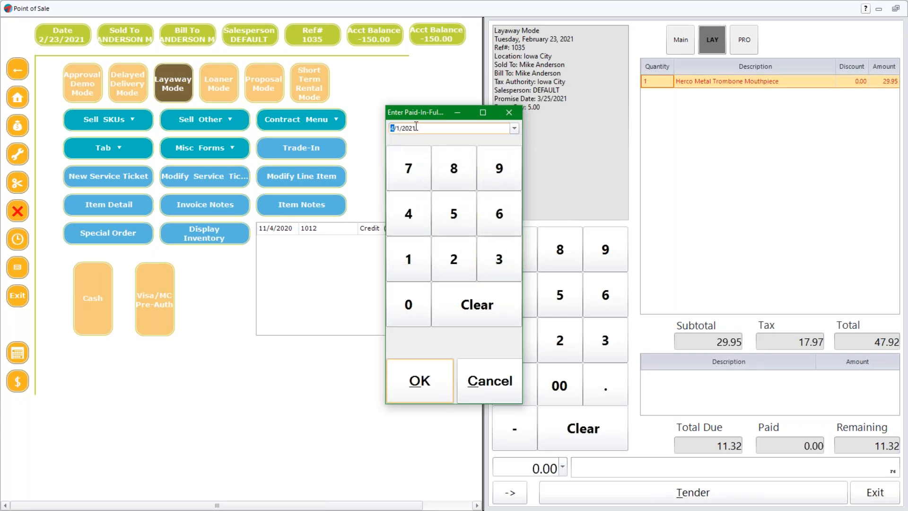
click(419, 383)
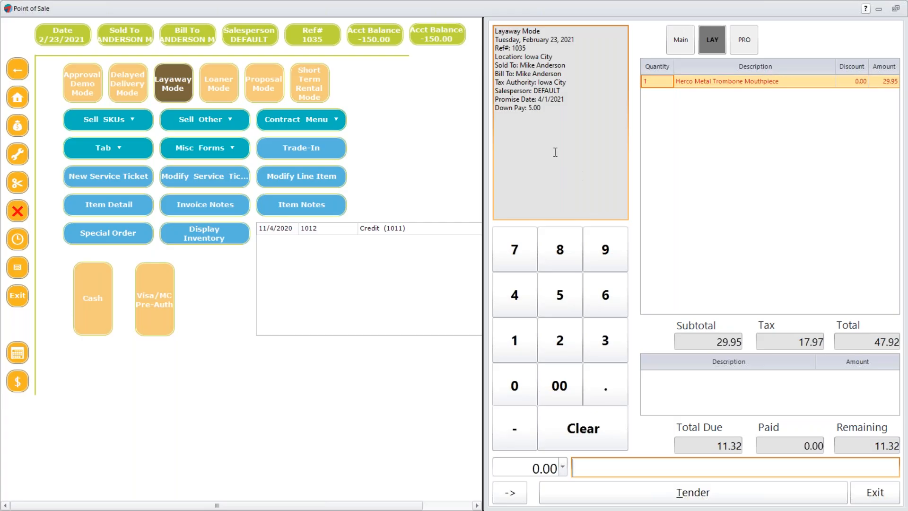
drag(503, 108, 543, 159)
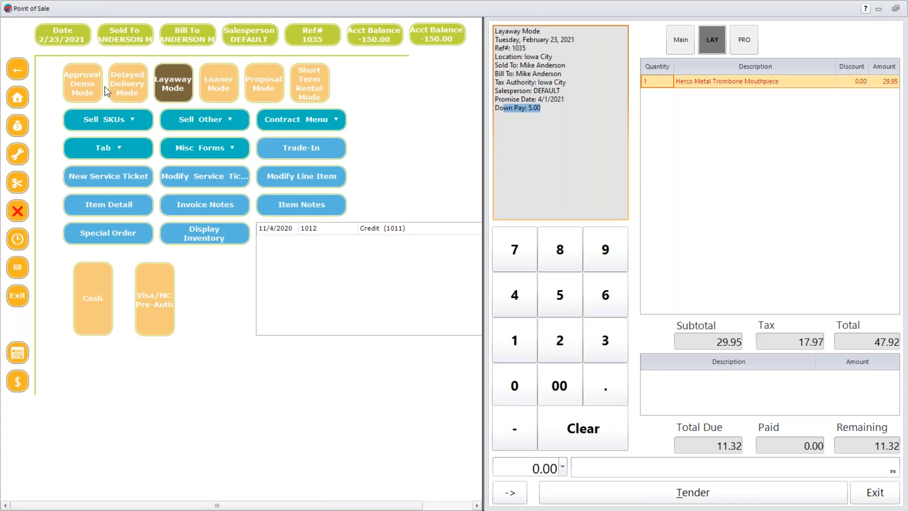
- View the proposal, and switch to loaner mode to check the loaner's return date
click(255, 89)
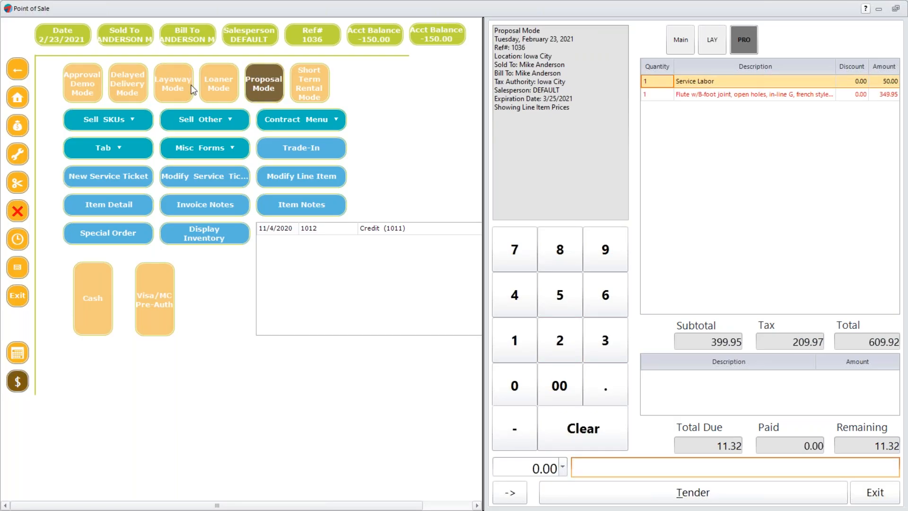
click(208, 91)
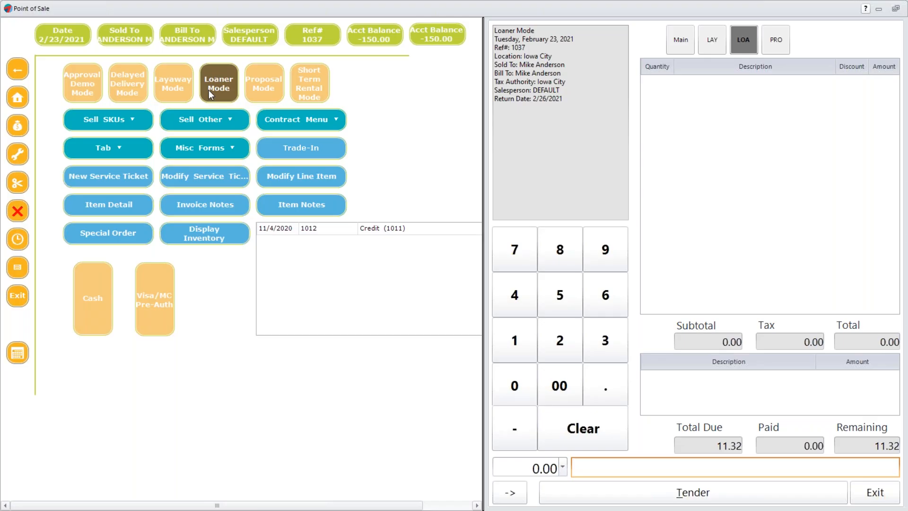
click(535, 142)
drag(509, 96, 556, 99)
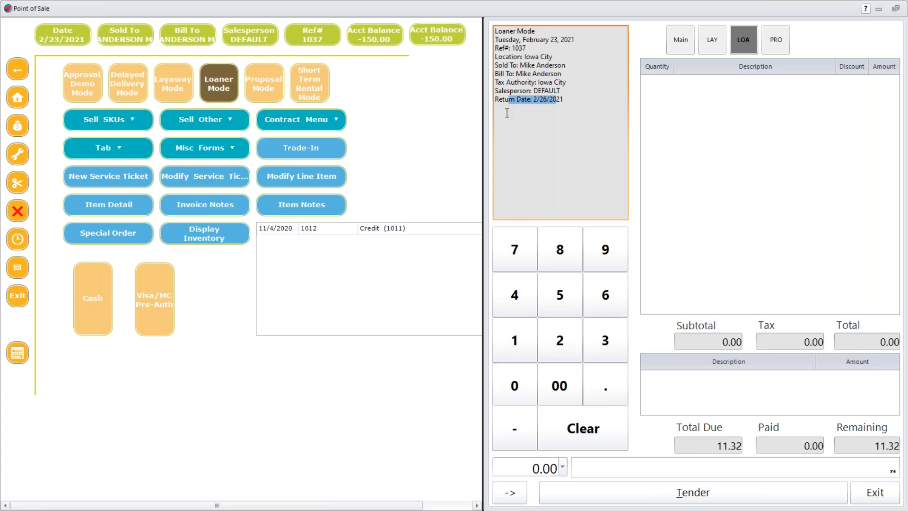
- Switch to approval mode to check its return date and deposit entry, and view the additional functions for pulling in proposals and approvals
click(76, 82)
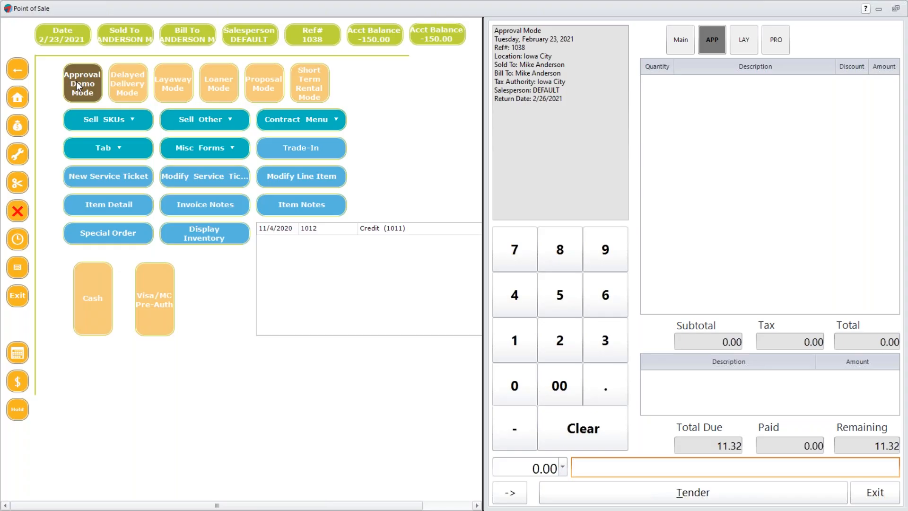
drag(510, 99, 568, 99)
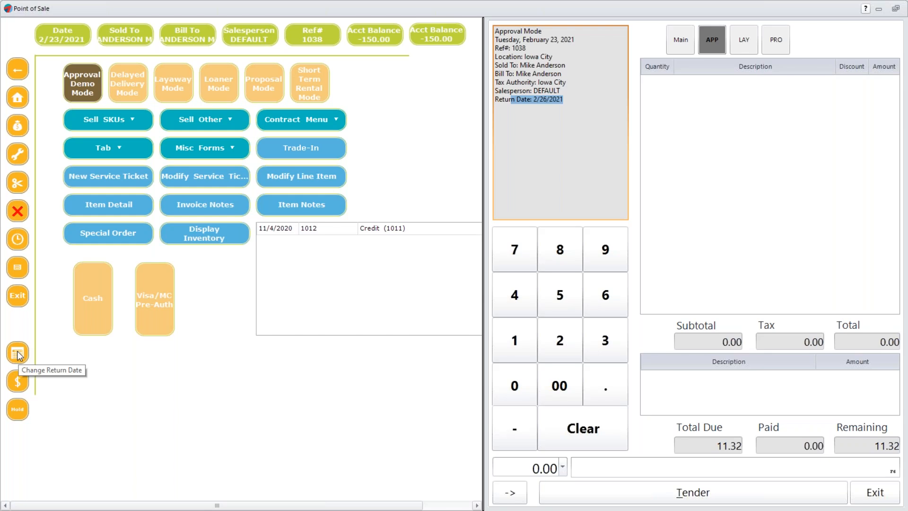
click(18, 382)
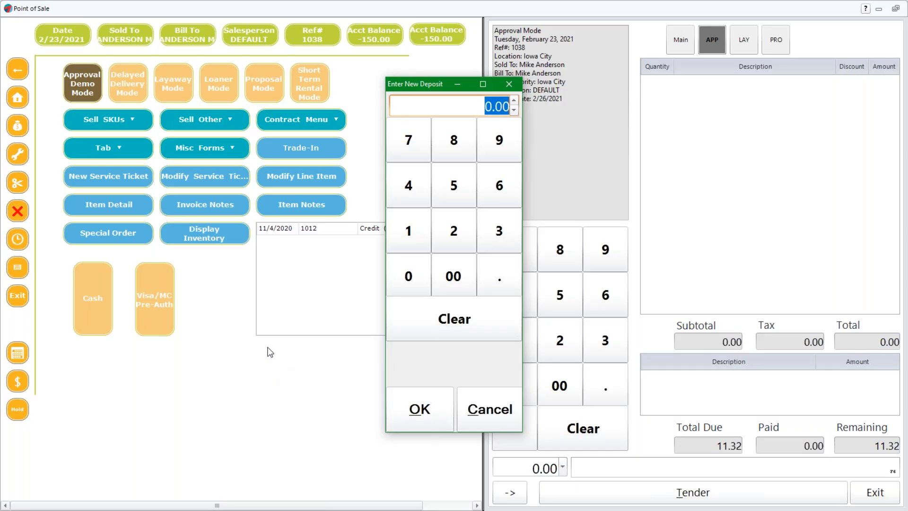
click(490, 425)
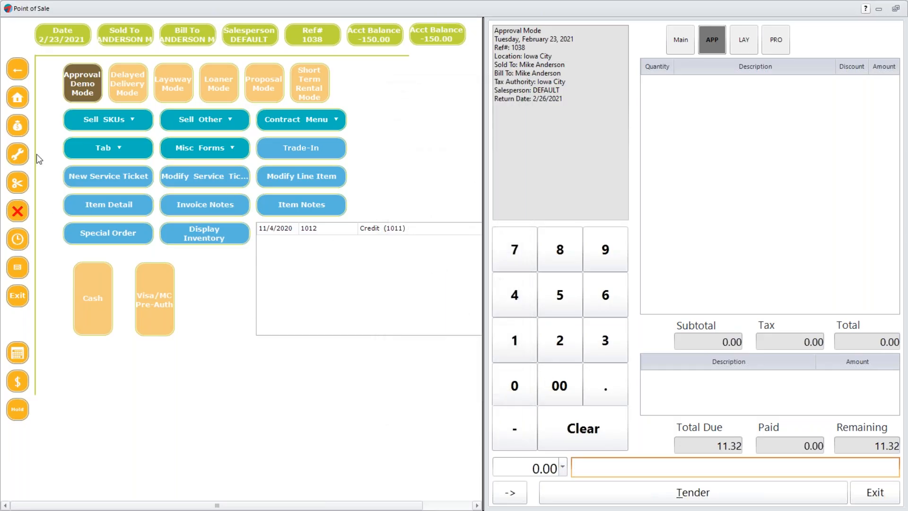
click(22, 155)
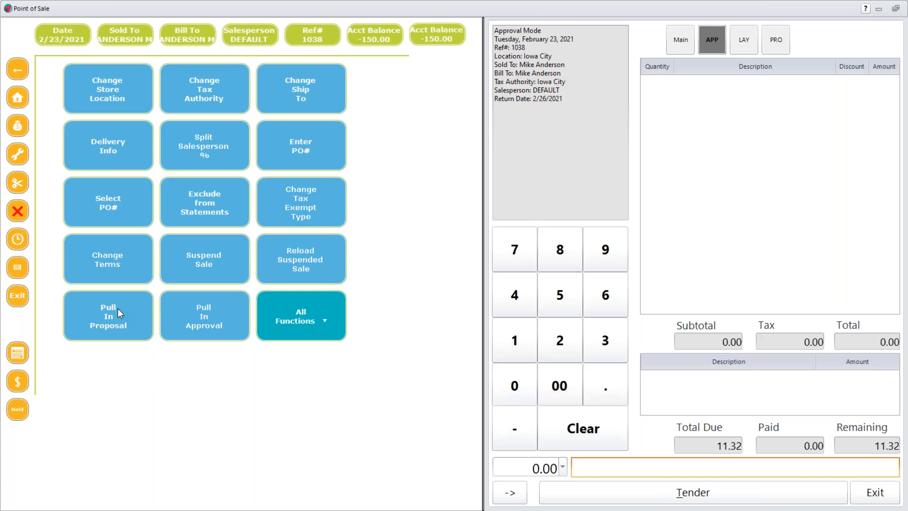
click(17, 98)
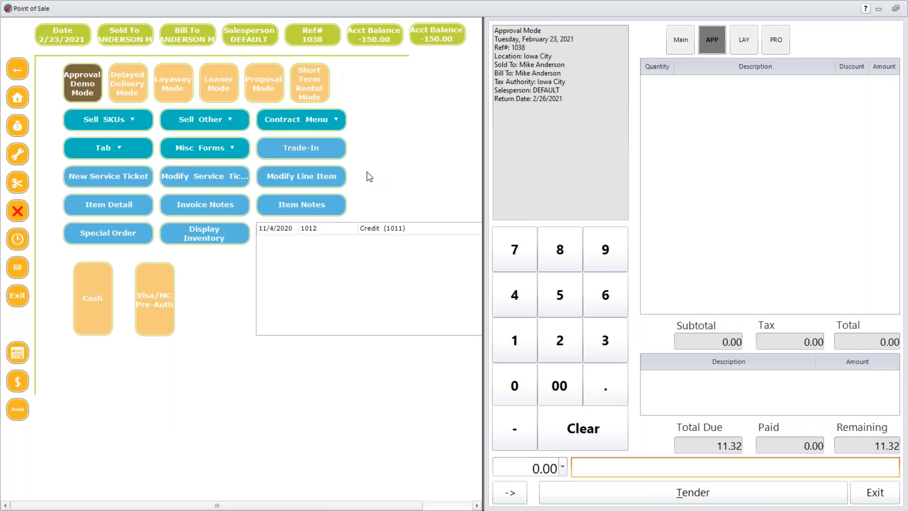
- Switch to delayed delivery mode without entering a delivery date, and look up the Daily Posting module in the main AIM window
click(132, 90)
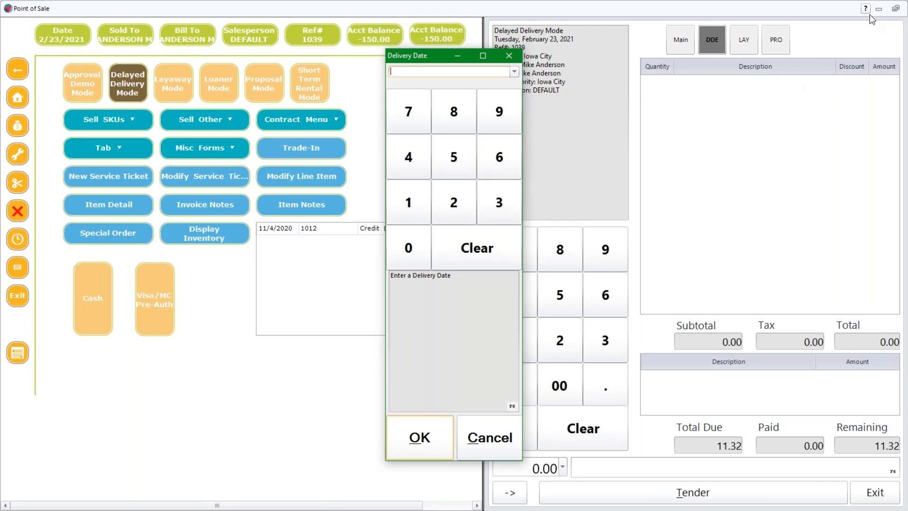
click(487, 428)
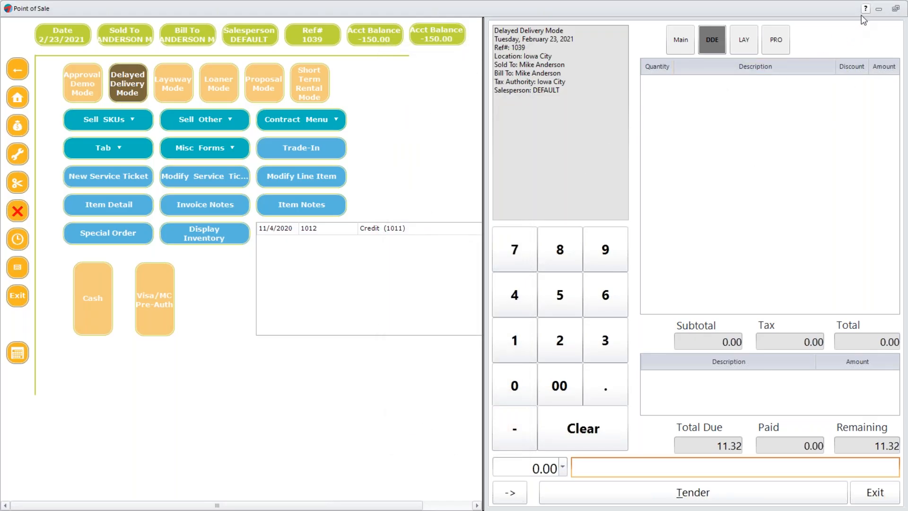
click(880, 9)
click(47, 25)
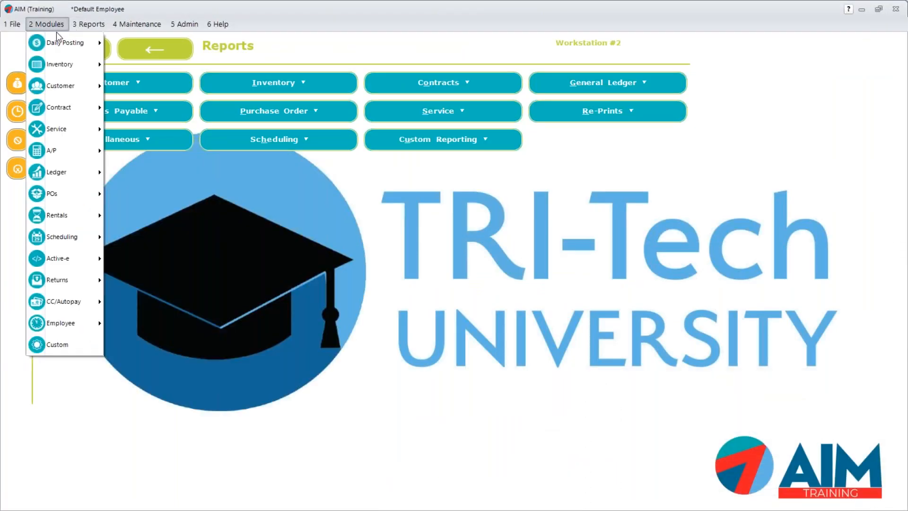
mouse_move(59, 45)
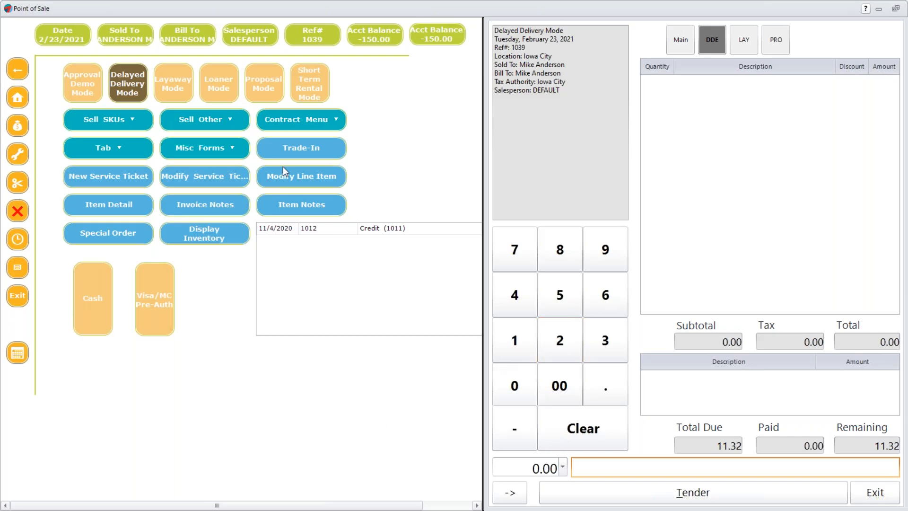
- Switch to short term rental mode and examine its rental functions and pickup date
click(315, 79)
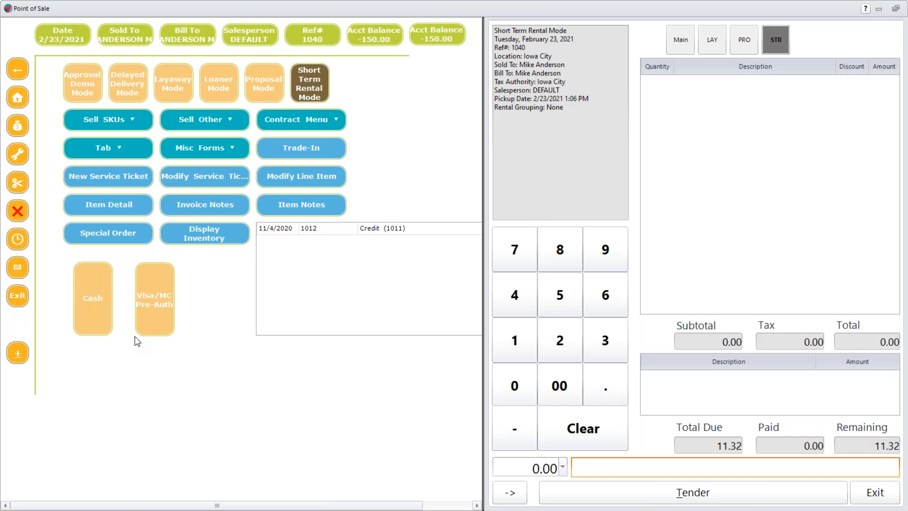
click(18, 353)
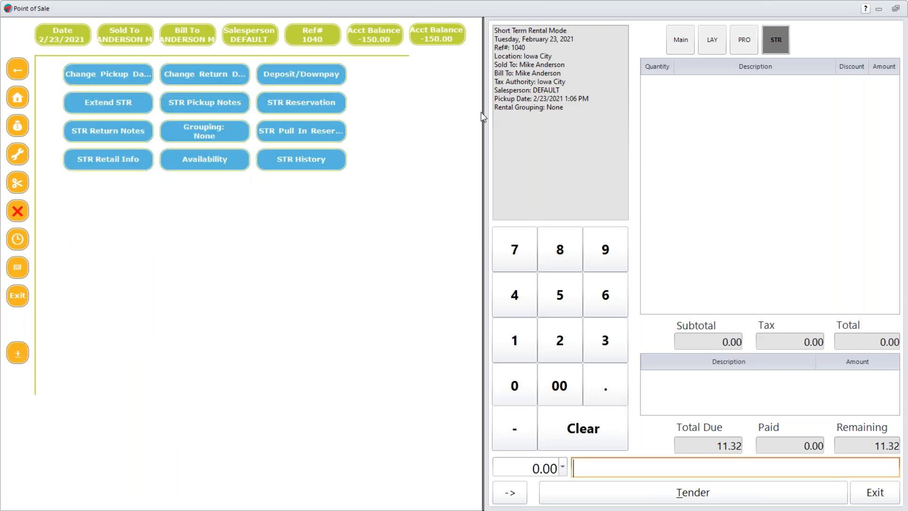
drag(530, 99, 595, 100)
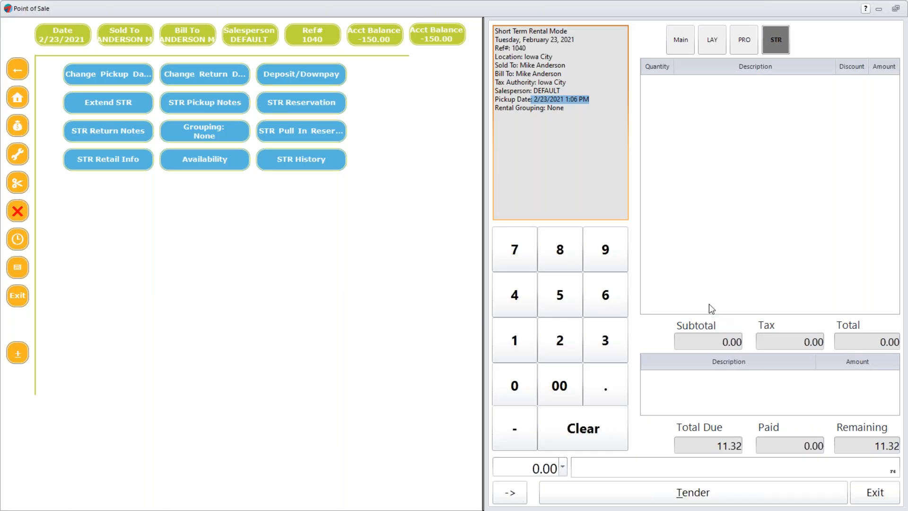
click(17, 97)
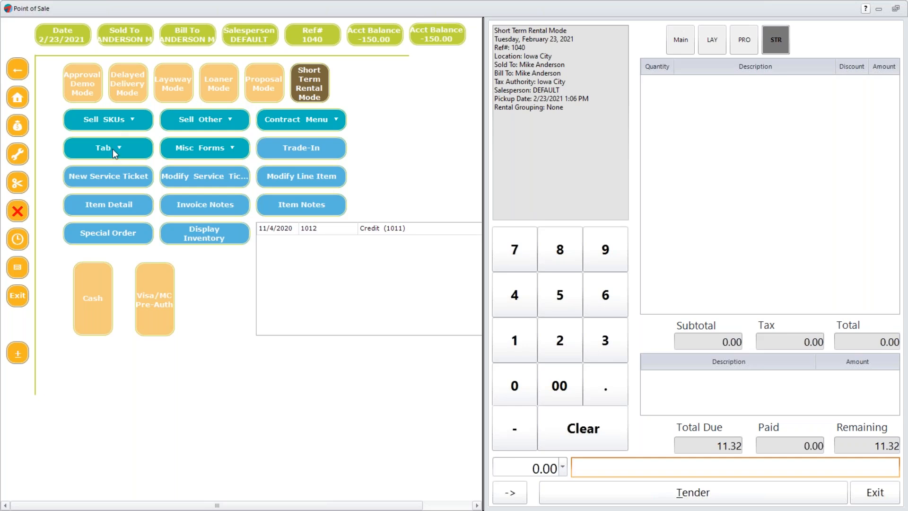
- Return to the main sale and add an on-account payment with a 50.00 disburse amount, posted as a credit
click(209, 151)
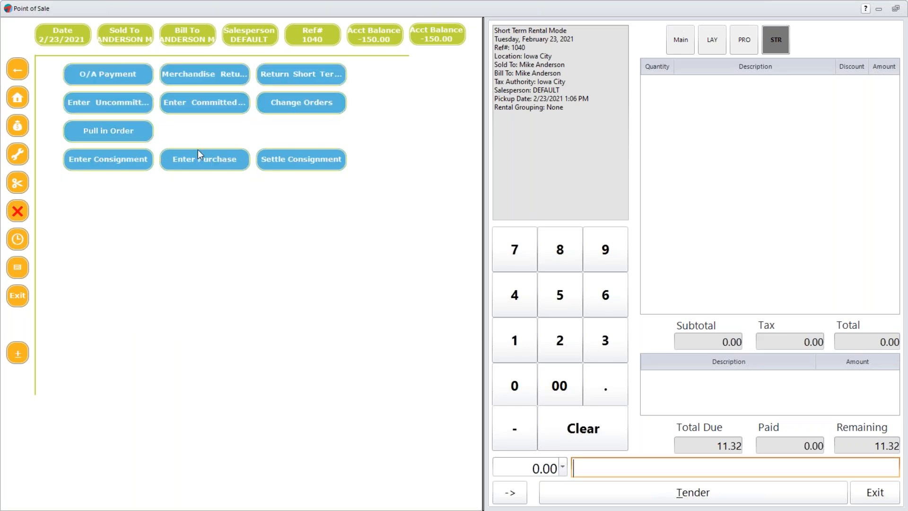
click(112, 72)
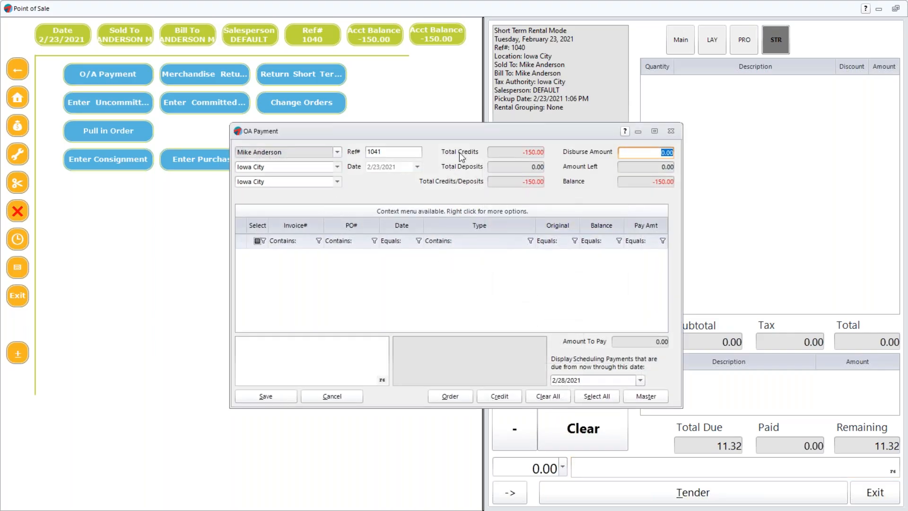
click(681, 40)
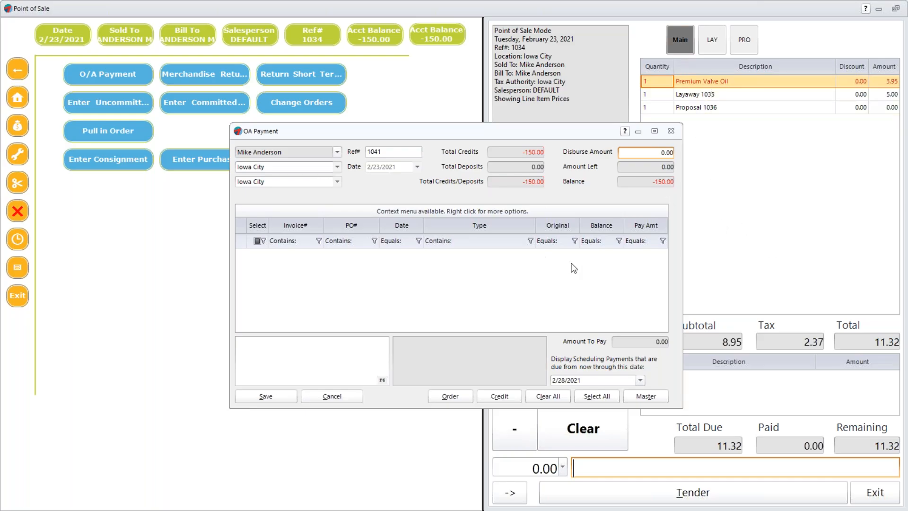
drag(649, 152, 690, 154)
text(50)
click(518, 402)
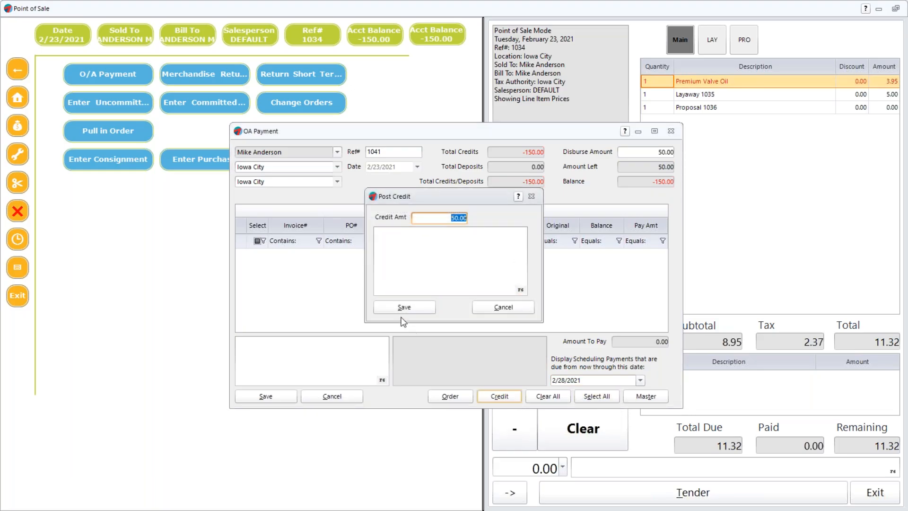
click(405, 307)
click(265, 396)
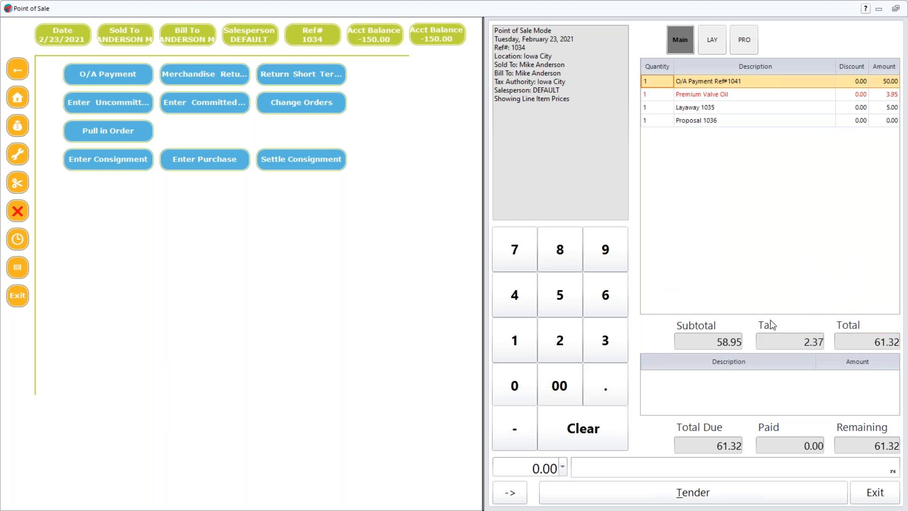
- Check the transaction's total, and view the contract functions available for the customer
double_click(865, 341)
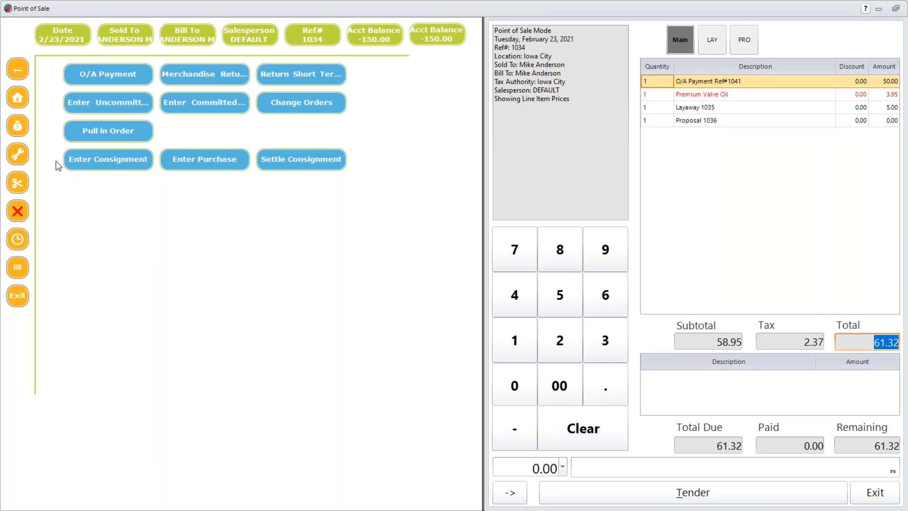
click(25, 101)
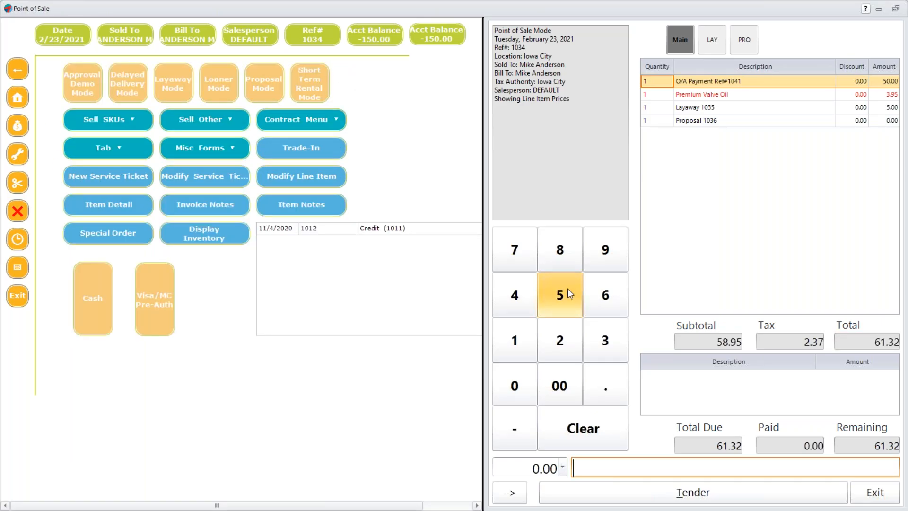
click(299, 121)
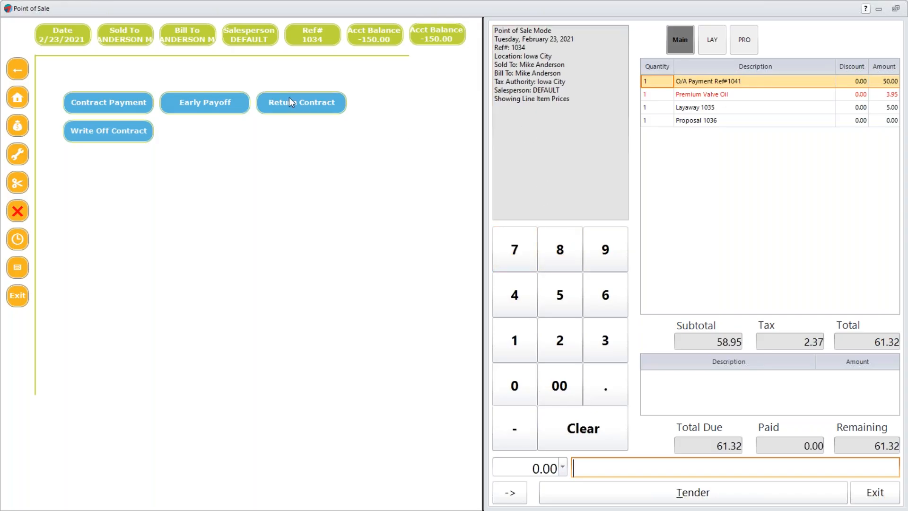
click(17, 97)
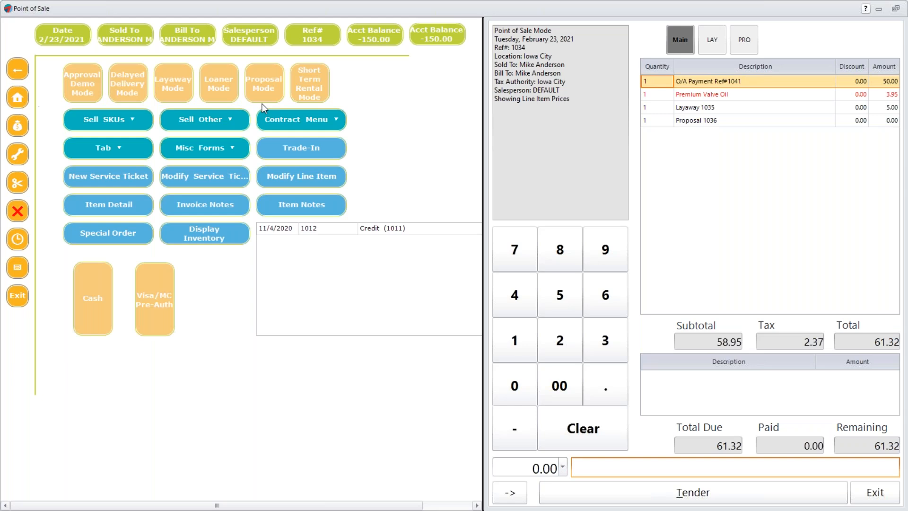
- Start a new service ticket for serial number 4356 with category Band Instruments, subcategory Alto Sax and manufacturer BMX
click(109, 176)
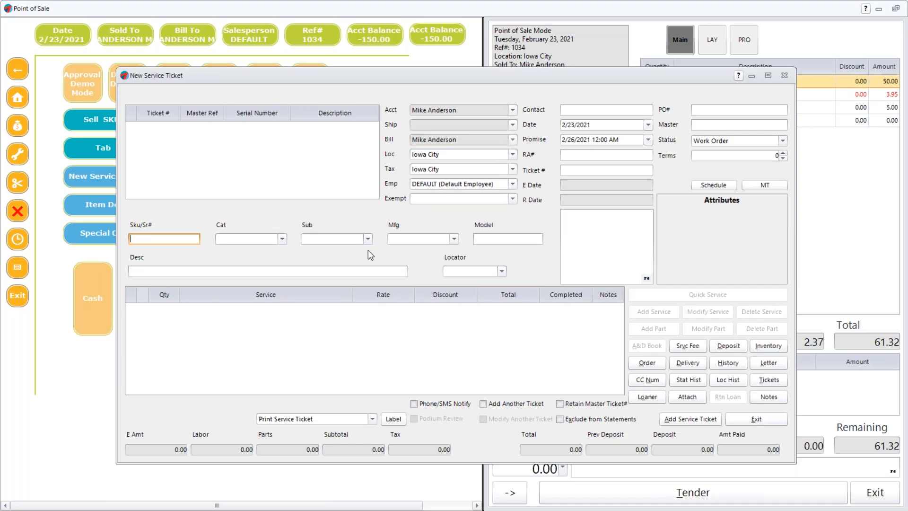
text(4356)
key(Return)
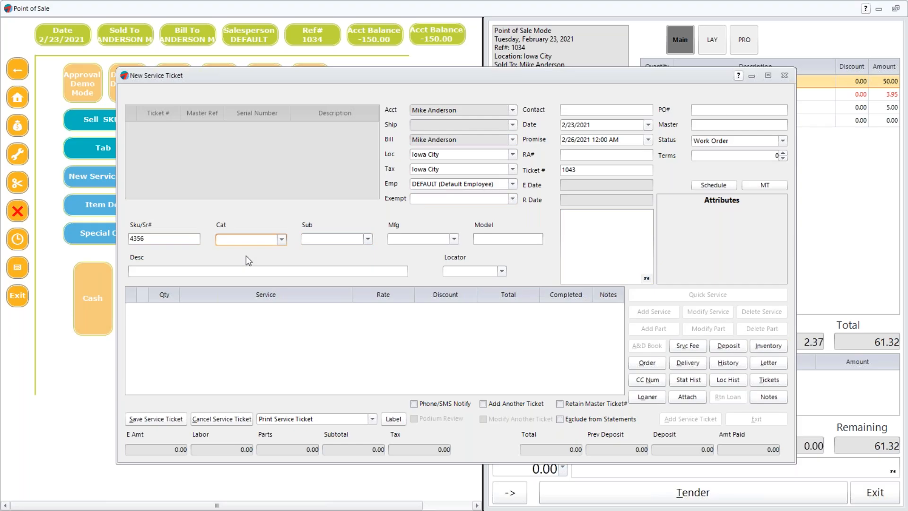
key(b)
key(Tab)
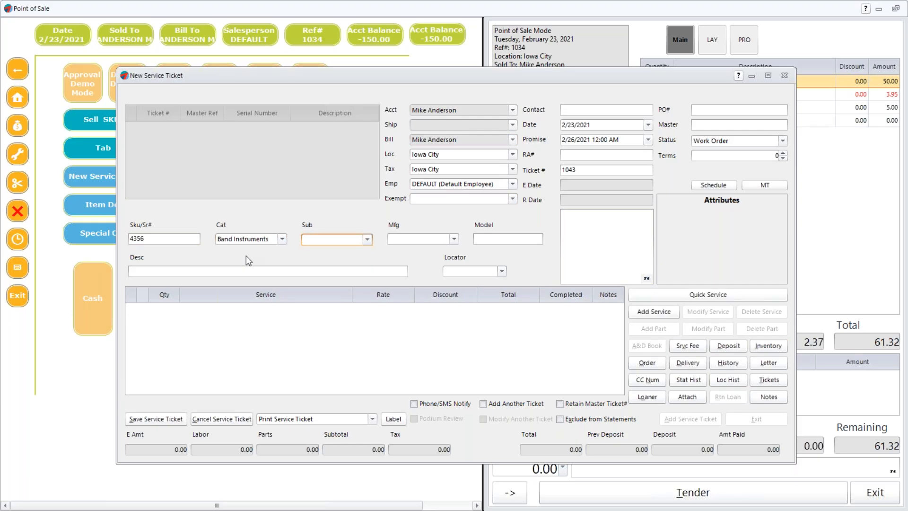
key(a)
key(Tab)
key(b)
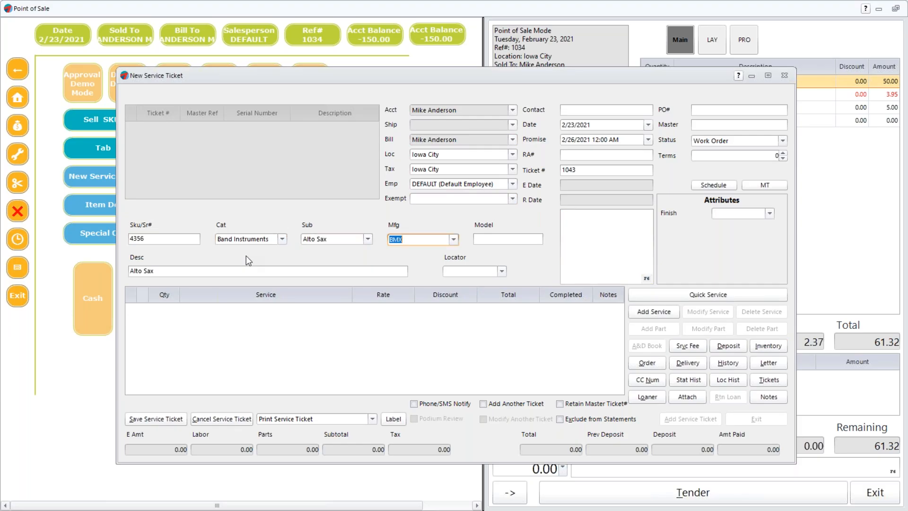
- Add a service to the ticket, charged to the Service Labor category and described as "cleaning"
click(654, 311)
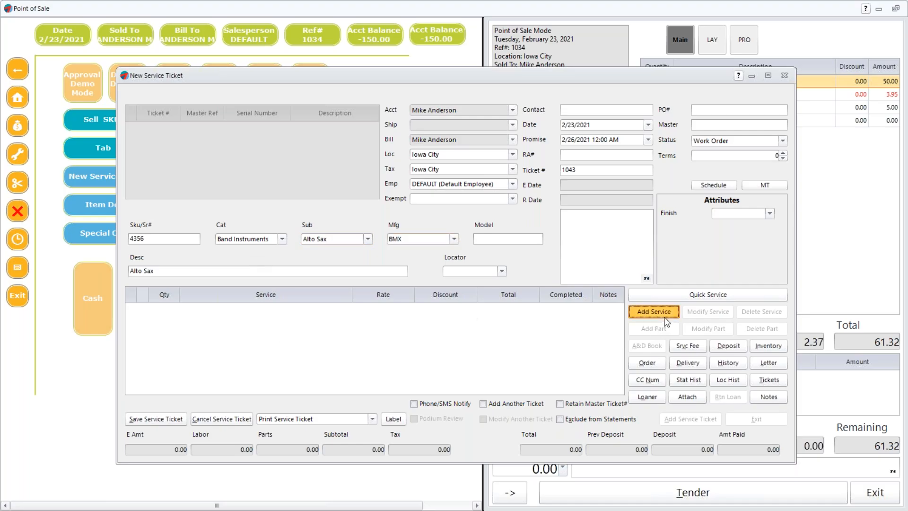
click(529, 183)
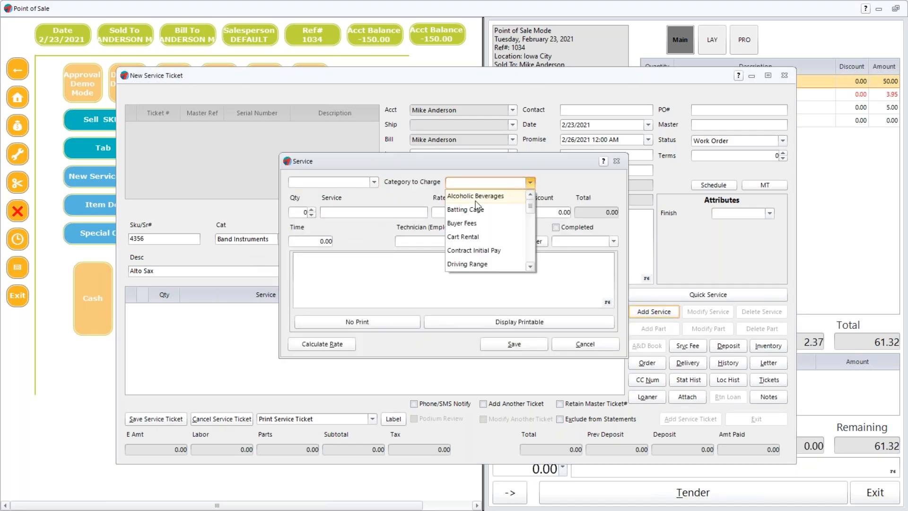
key(s)
click(466, 209)
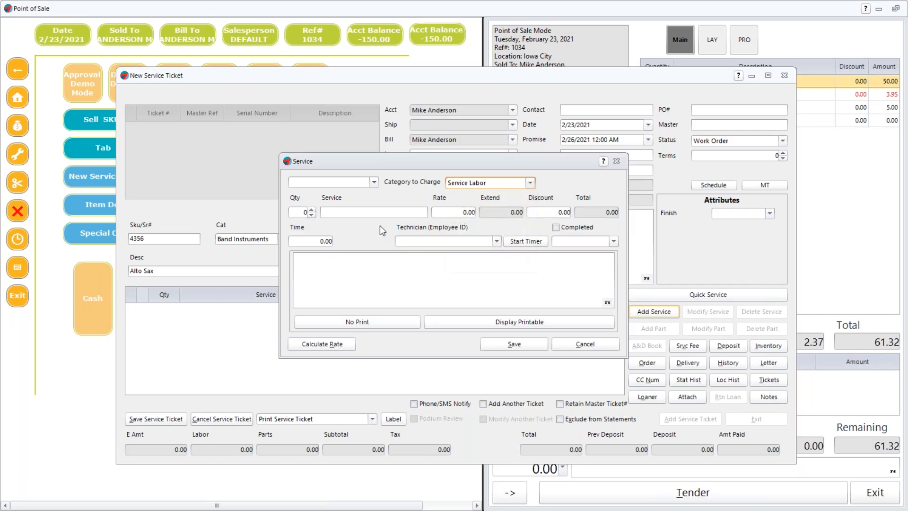
text(cleaning)
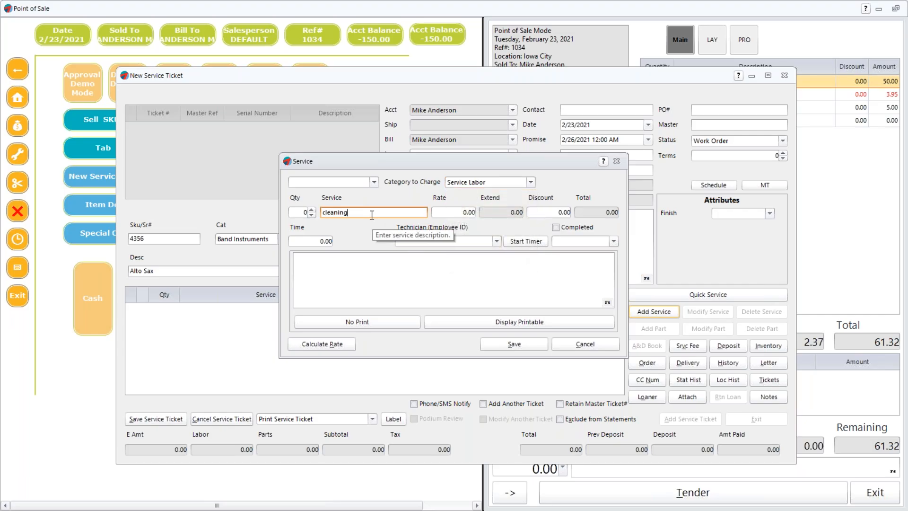
- Set the cleaning service's quantity to 1 and rate to 50.00, and save both the service and the ticket
click(305, 212)
text(1)
key(Delete)
click(461, 213)
text(50)
key(Tab)
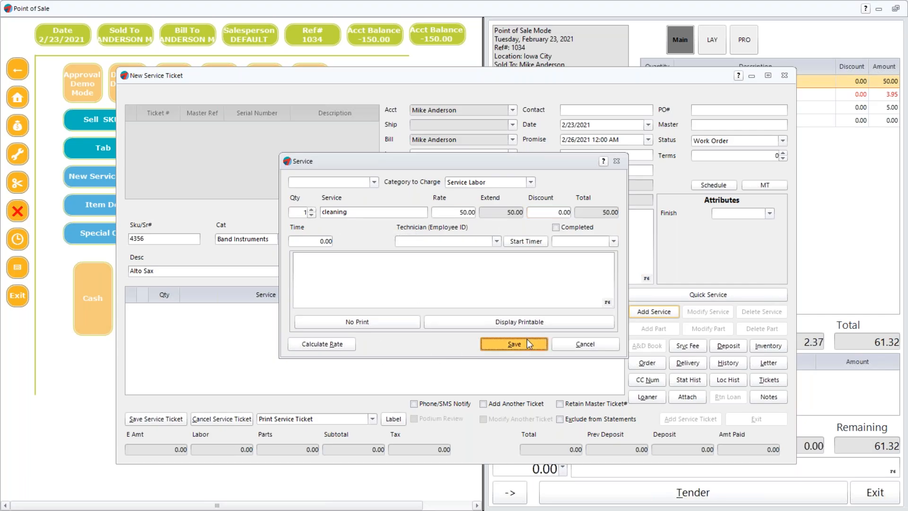
click(526, 341)
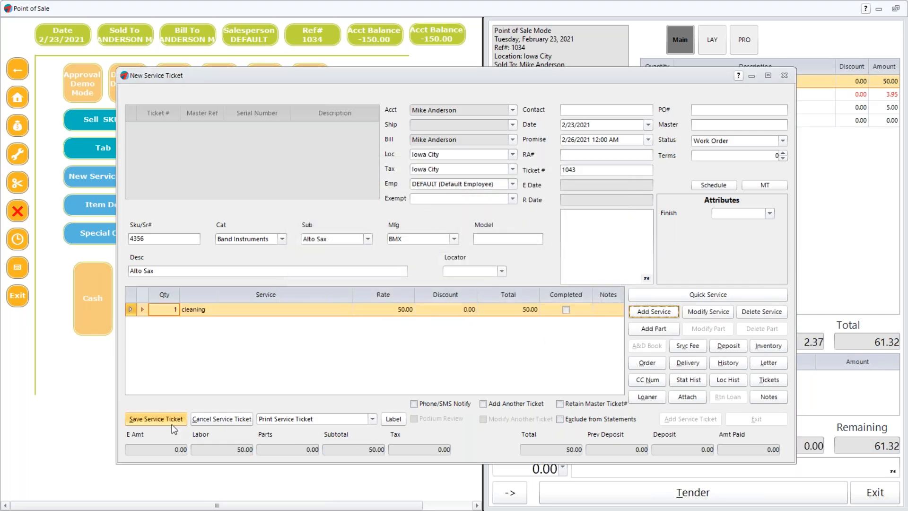
click(158, 419)
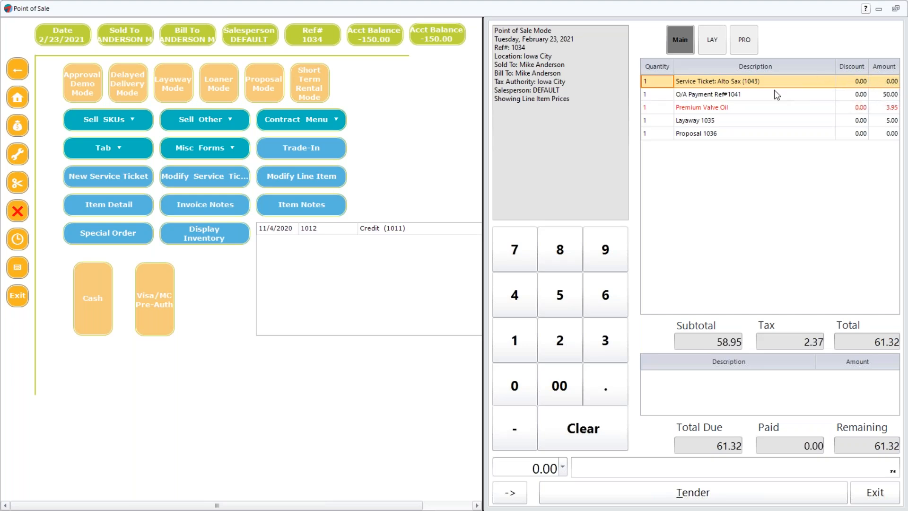
- Reopen and save the Alto Sax service ticket, and compare the transaction's detailed entry layout with the touchscreen keypad layout
double_click(750, 82)
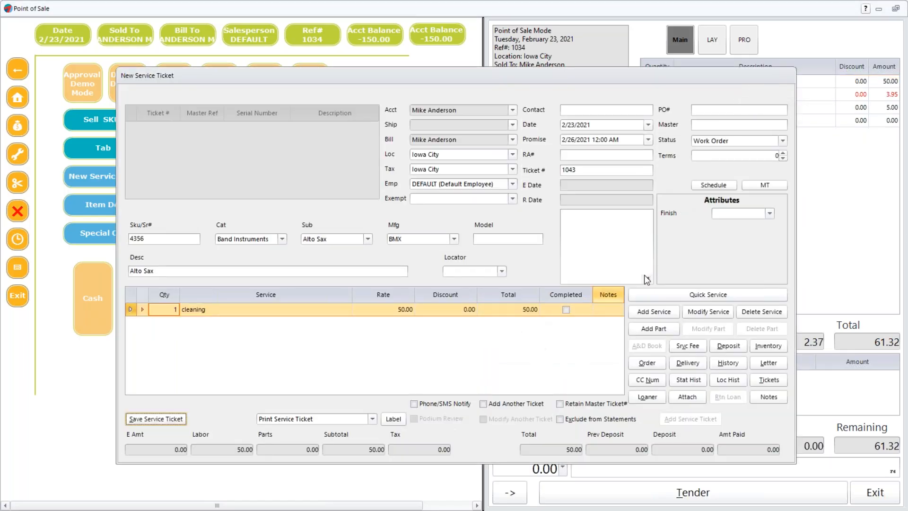
click(137, 419)
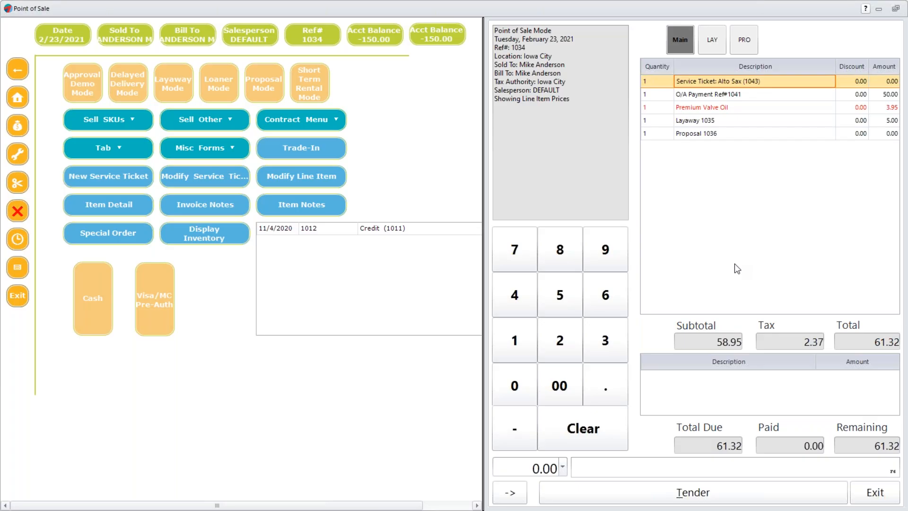
key(F12)
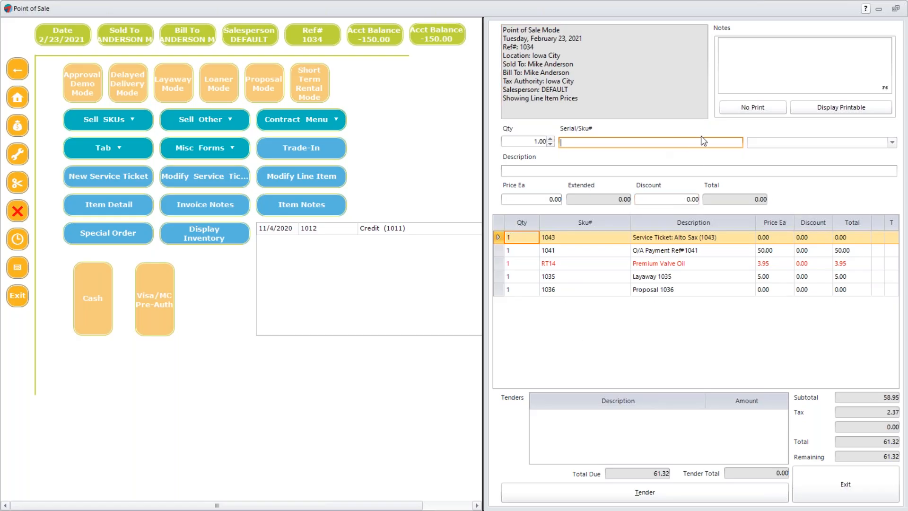
key(F12)
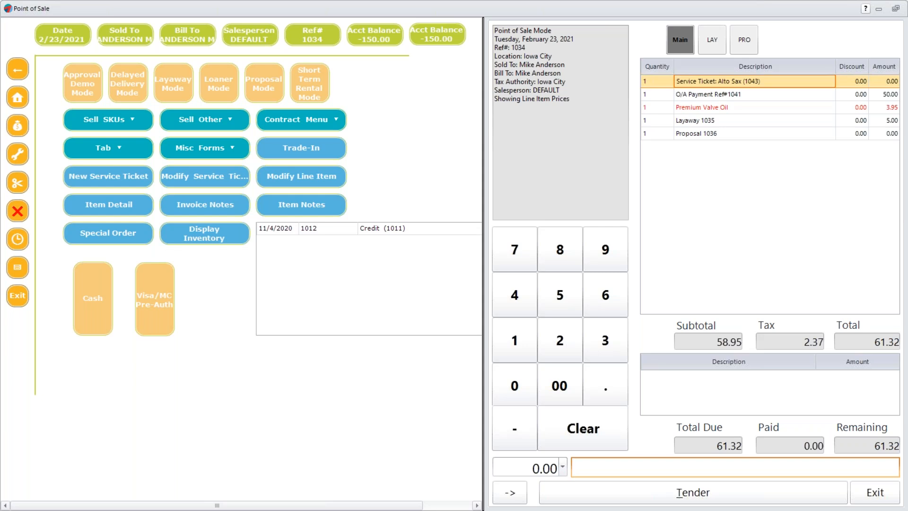
- Switch to the main AIM window and open the general System Comments maintenance
click(881, 11)
click(137, 23)
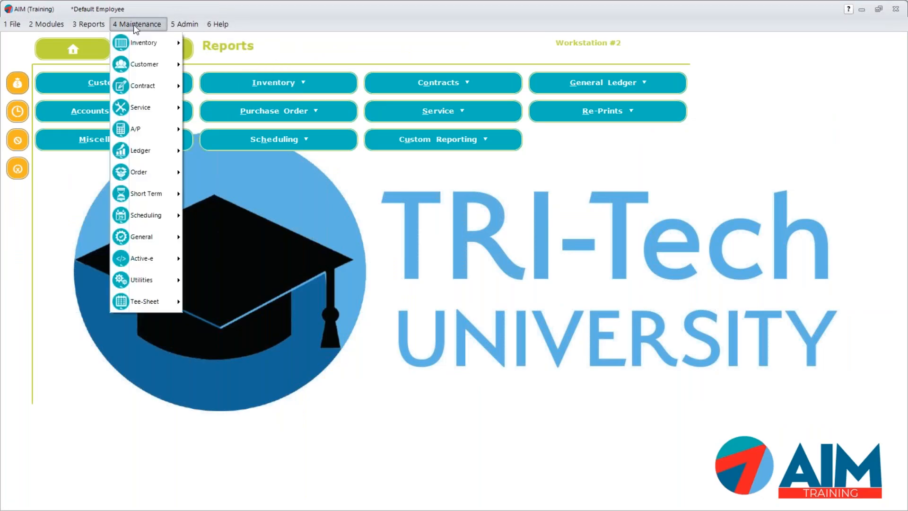
mouse_move(142, 254)
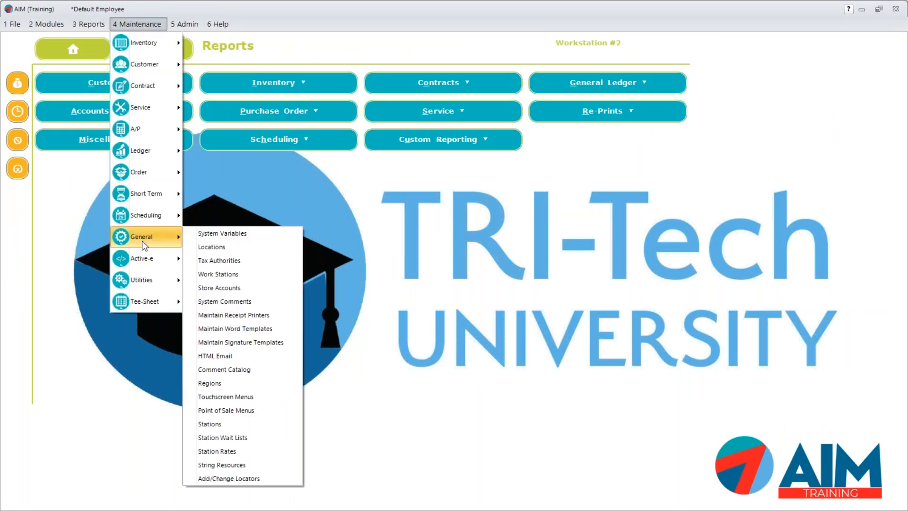
click(234, 302)
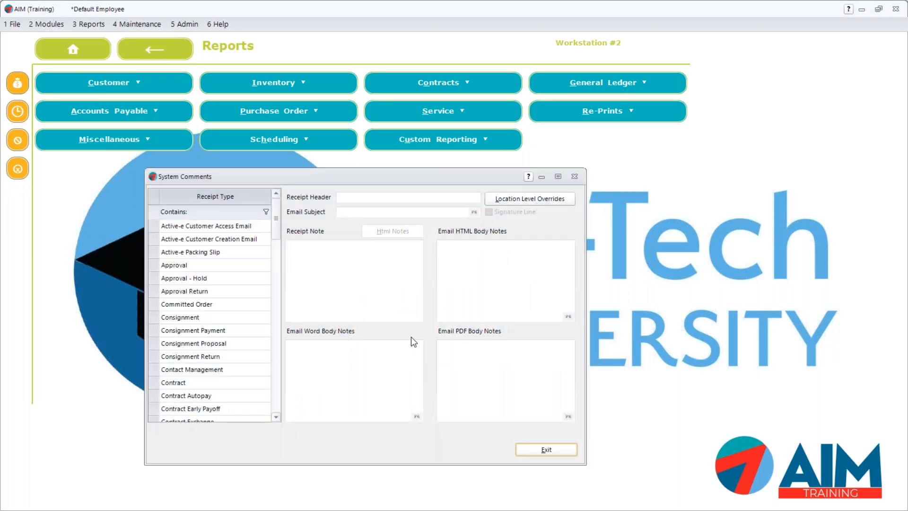
drag(240, 184, 409, 120)
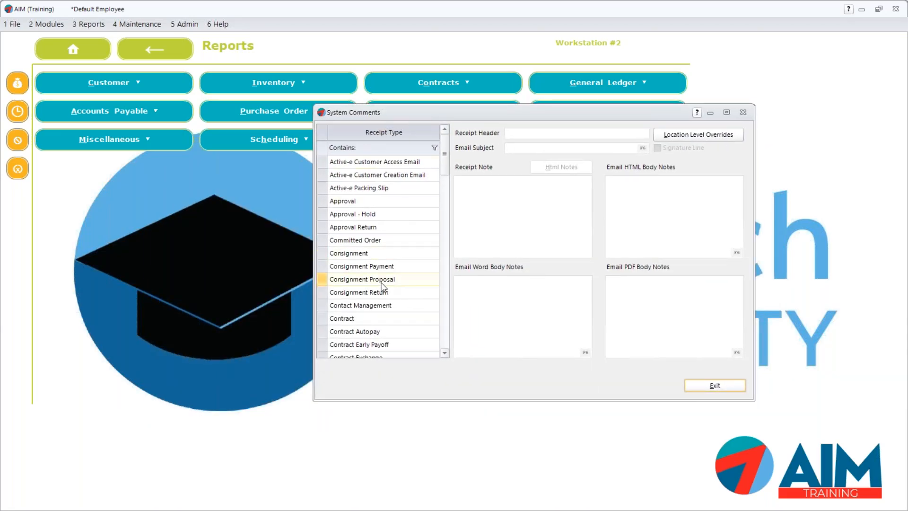
- Examine the receipt header and receipt note of the Delayed Delivery receipt type
click(444, 353)
drag(444, 356, 445, 355)
click(350, 279)
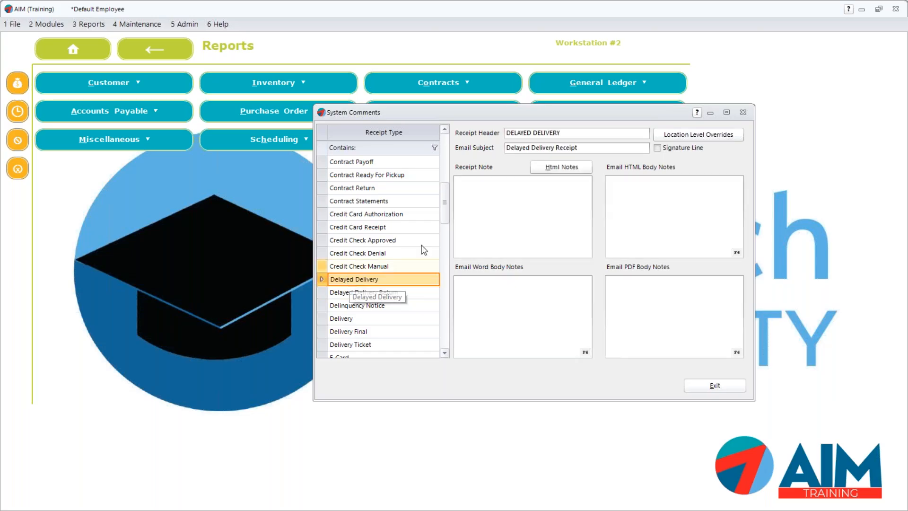
drag(562, 133, 484, 135)
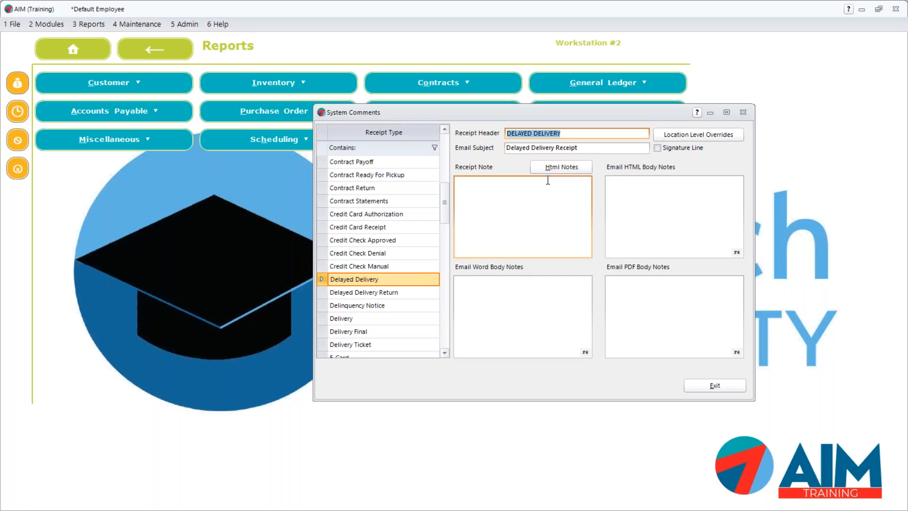
click(469, 184)
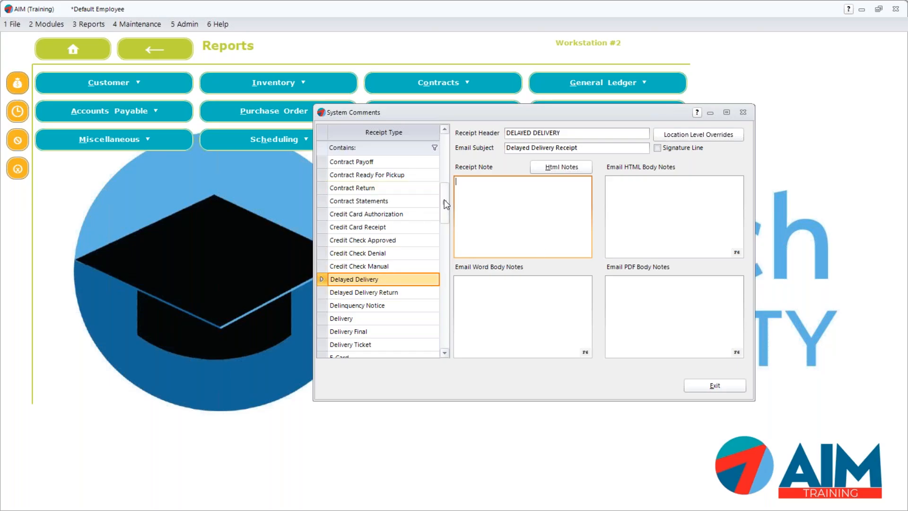
- Examine the receipt header of the Sales Invoice receipt type
drag(445, 193, 438, 319)
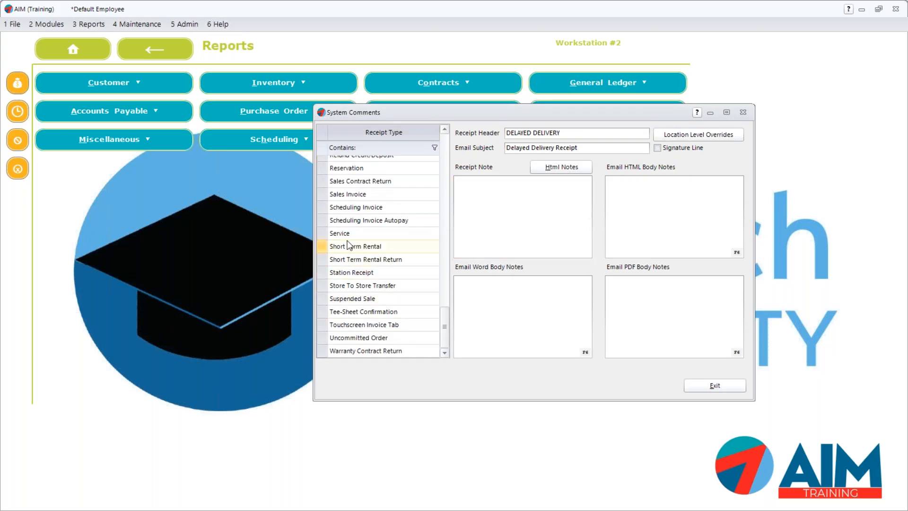
click(343, 195)
key(Tab)
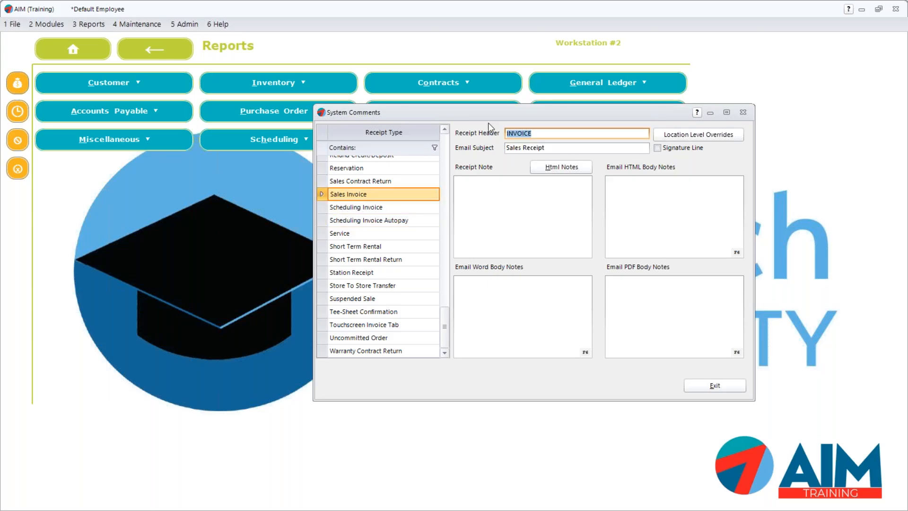
- Filter the receipt types by "lay" and examine the comment settings of Layaway, Layaway Return and Layaway Payoff
click(444, 174)
click(445, 175)
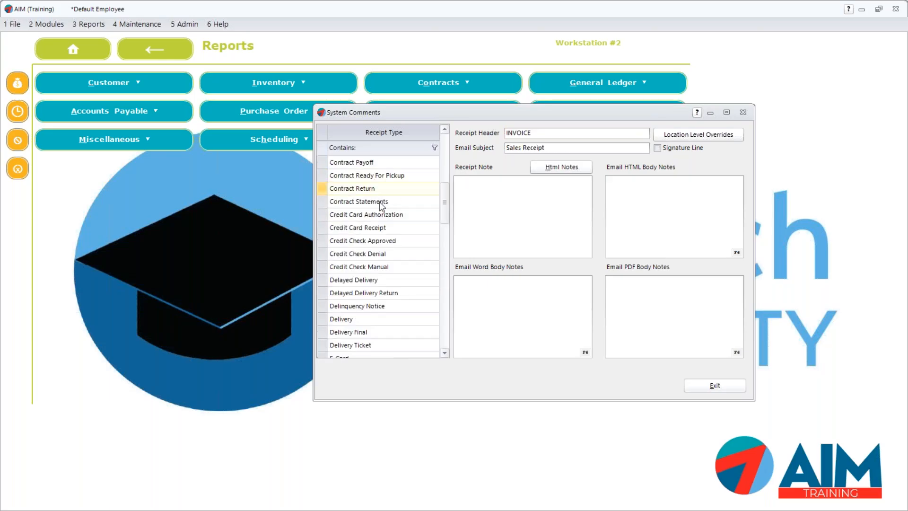
click(384, 151)
text(;)
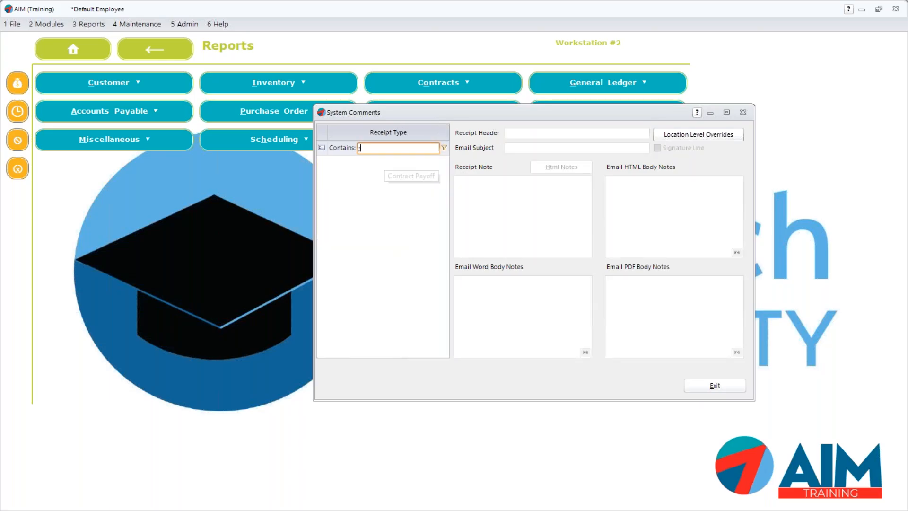
key(BackSpace)
text(lay)
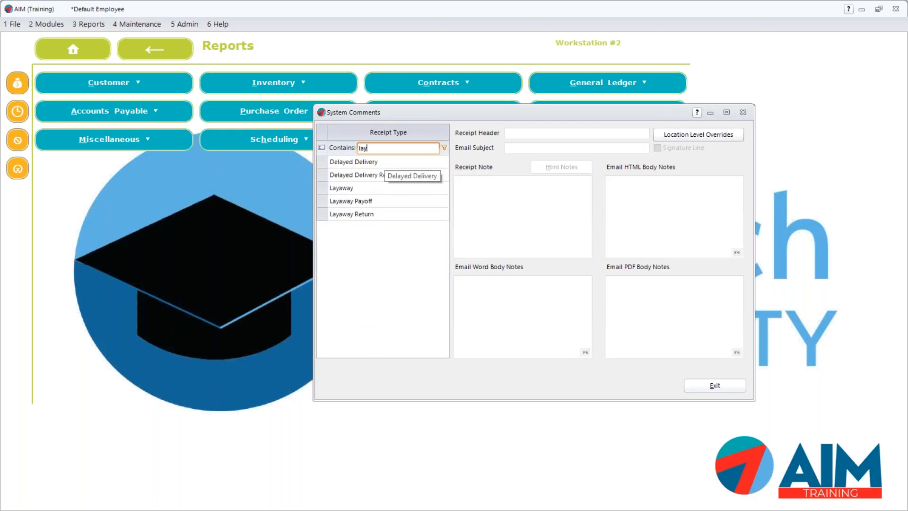
click(352, 188)
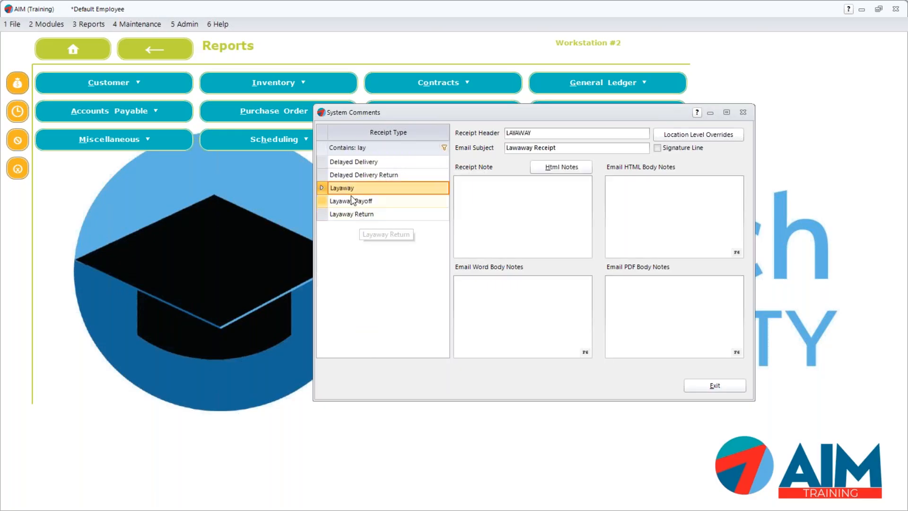
click(364, 215)
click(357, 203)
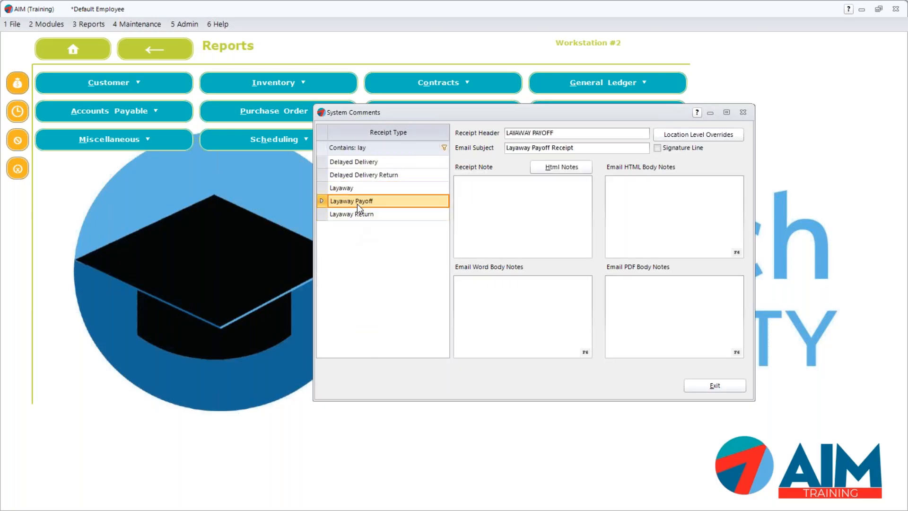
- Clear the receipt type filter and close the System Comments maintenance
click(377, 149)
key(BackSpace)
key(BackSpace)
key(BackSpace)
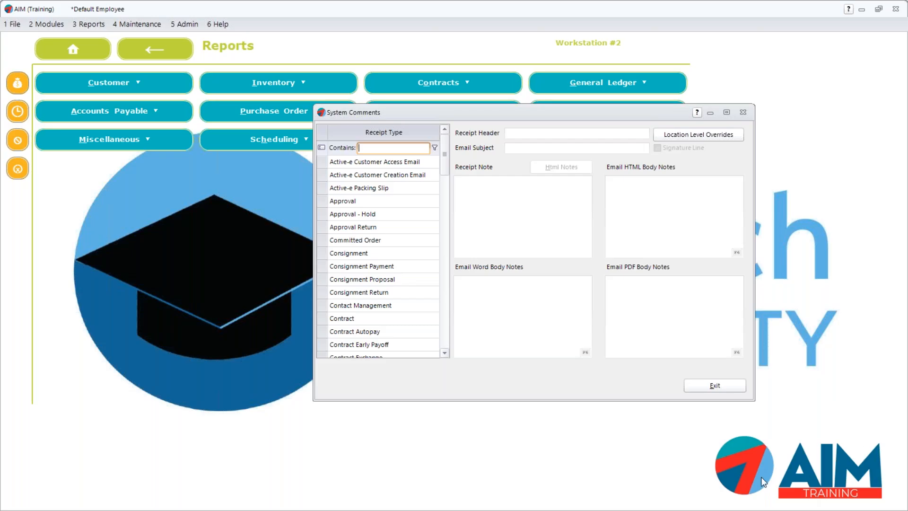
click(730, 386)
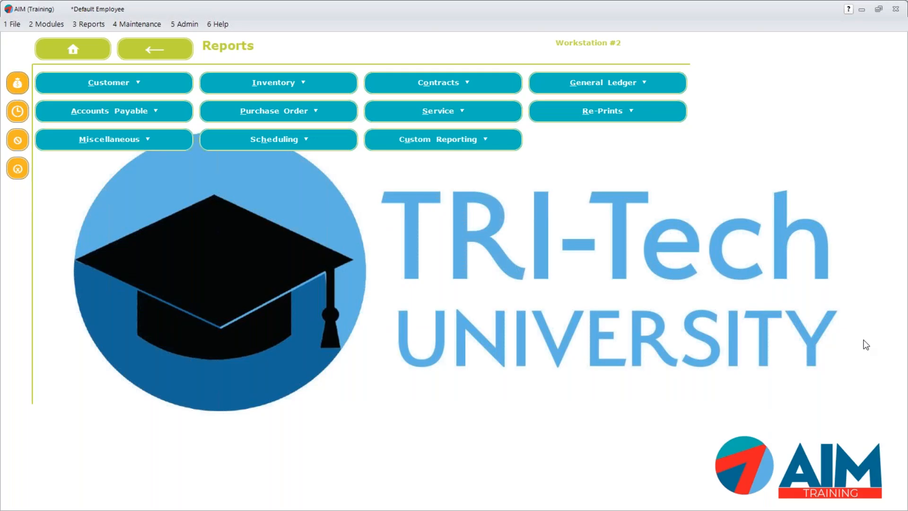
- Switch back to the Point of Sale window, highlight the sold-to customer's name and widen the function button area
key(alt+Tab)
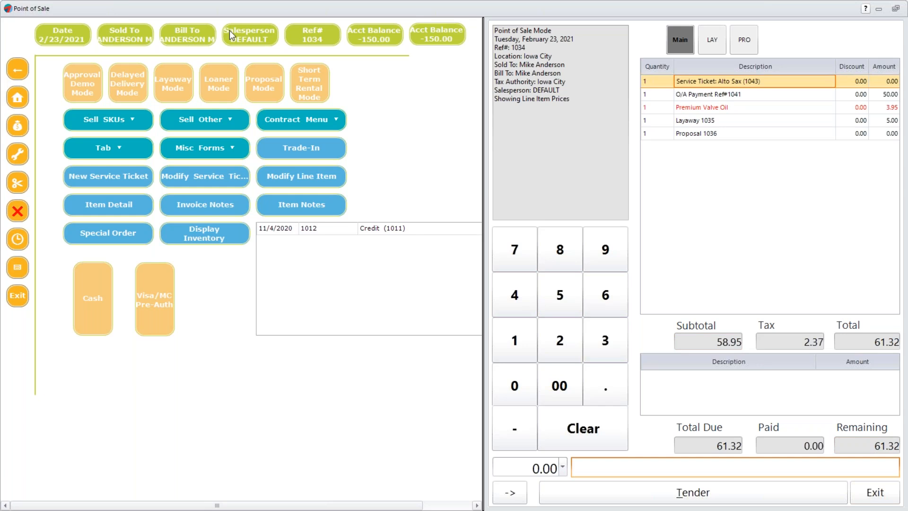
drag(520, 65, 569, 65)
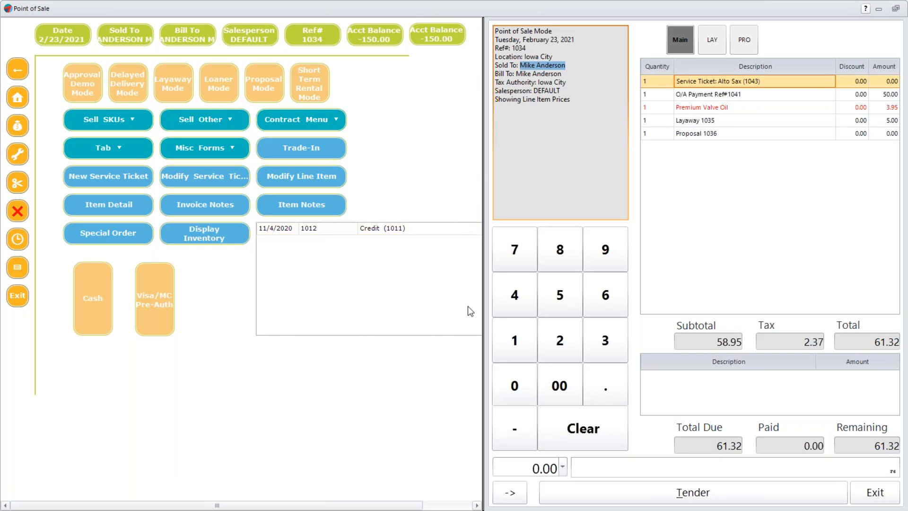
drag(481, 210, 517, 212)
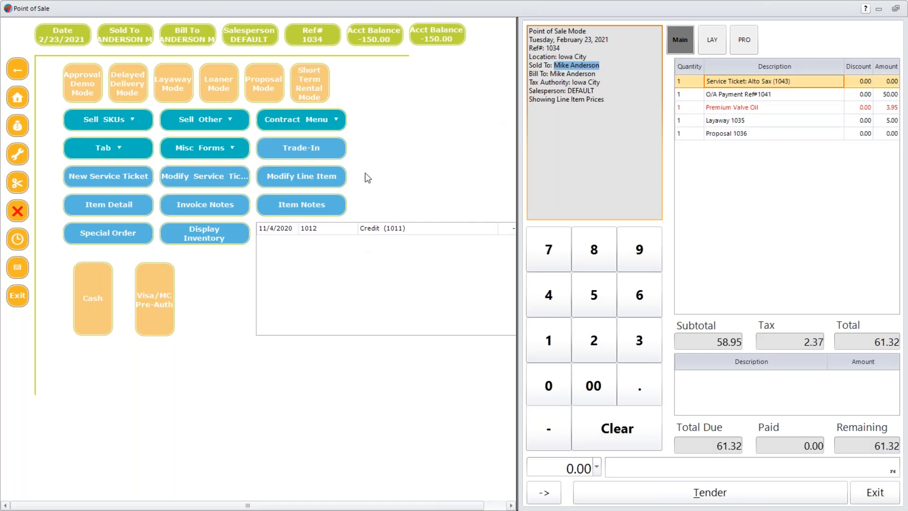
- Open the customer's account history, review the available history views and the actions for the credit entry, and close it
click(430, 31)
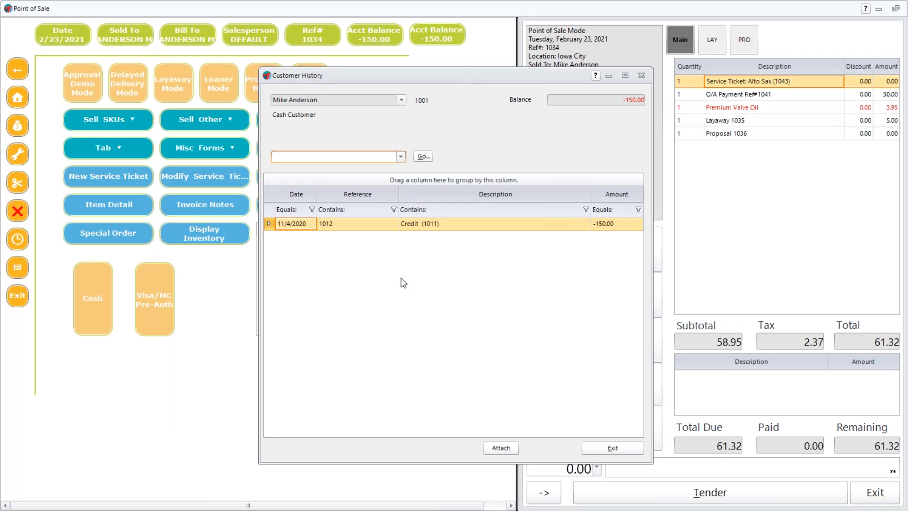
click(400, 156)
scroll(320, 201, down, 10)
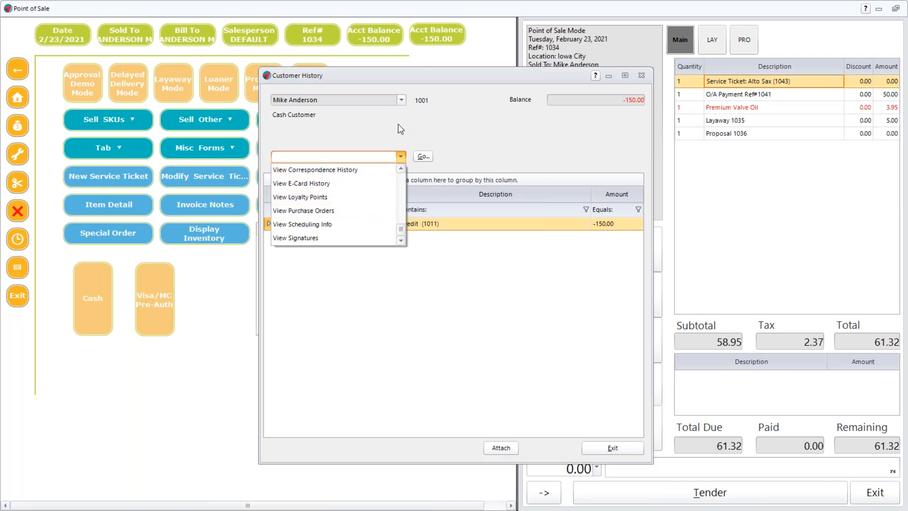
click(413, 225)
click(409, 225)
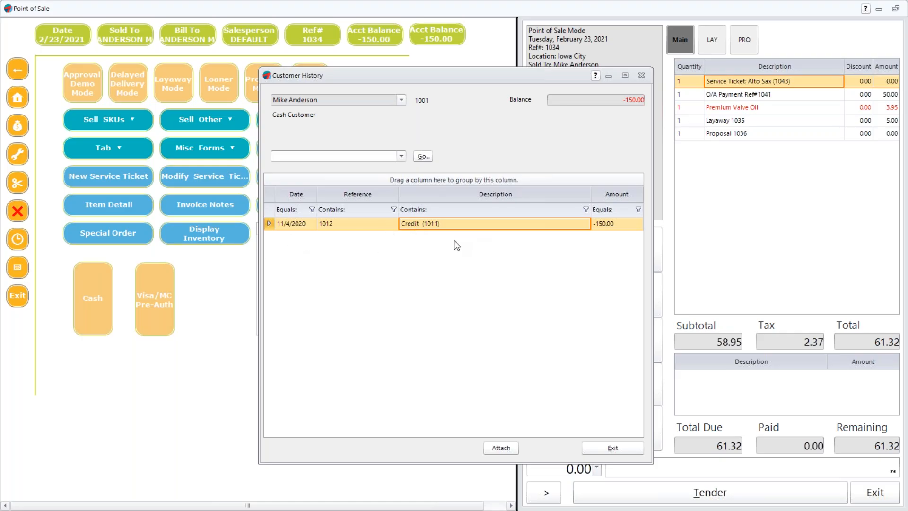
right_click(405, 228)
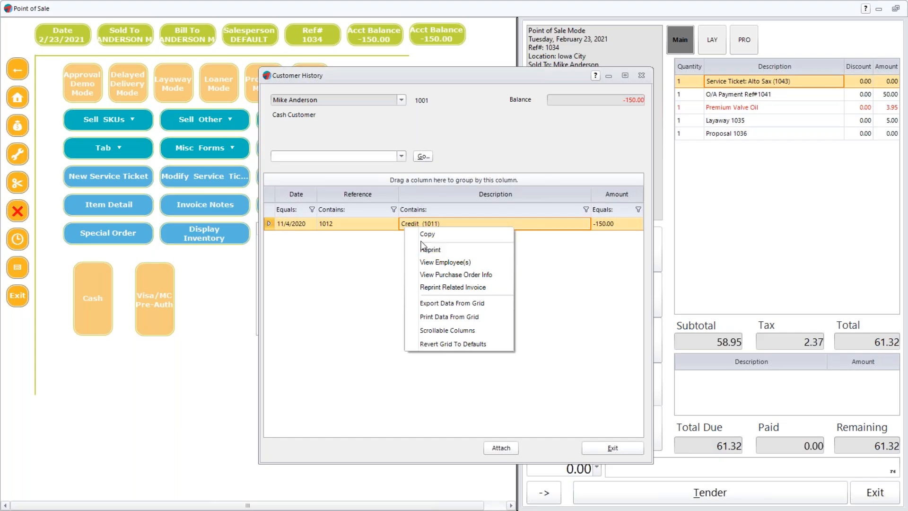
click(370, 268)
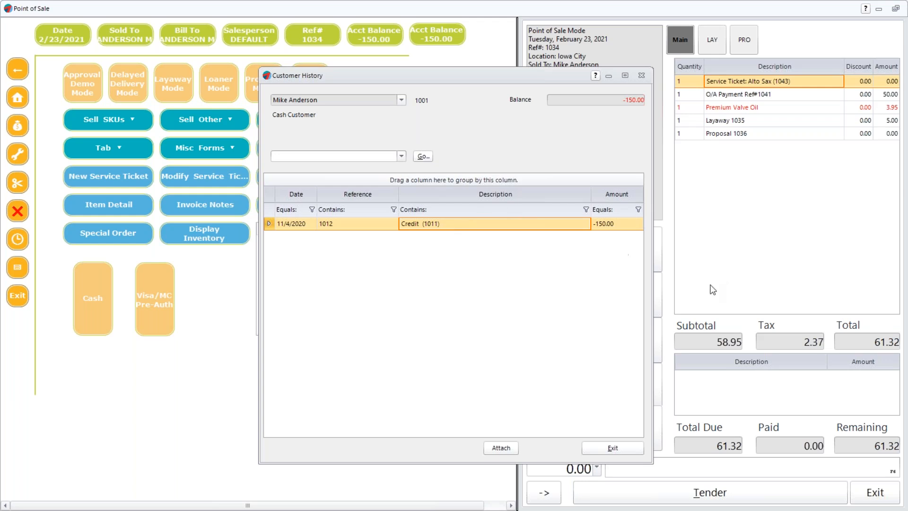
click(626, 439)
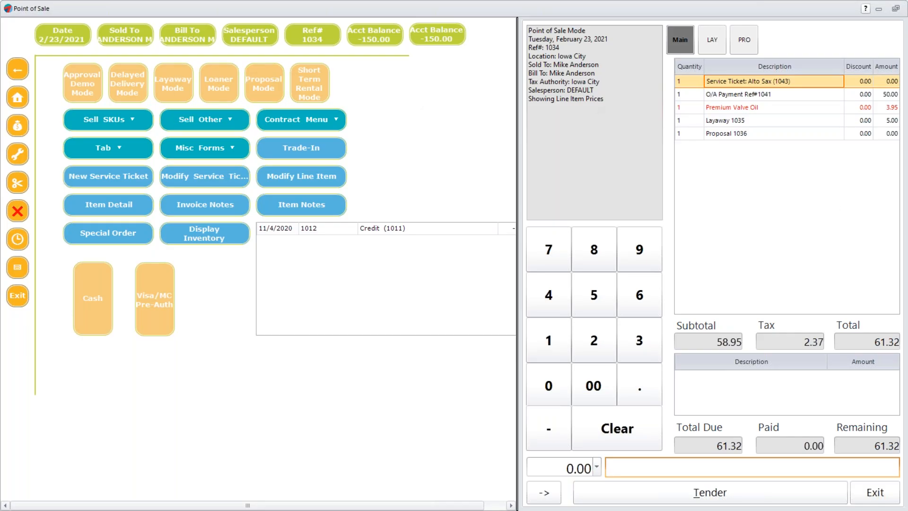
- Exit the transaction in progress without completing it and open a new Point of Sale transaction
click(871, 486)
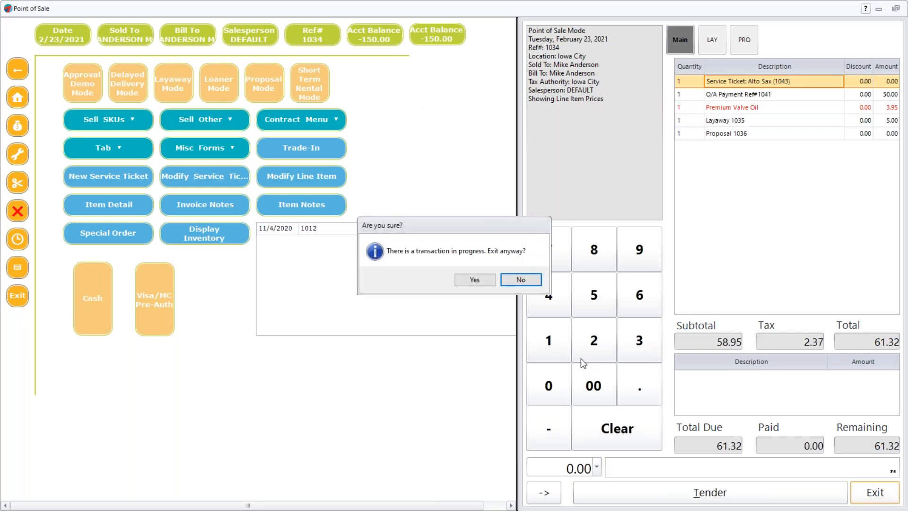
click(462, 278)
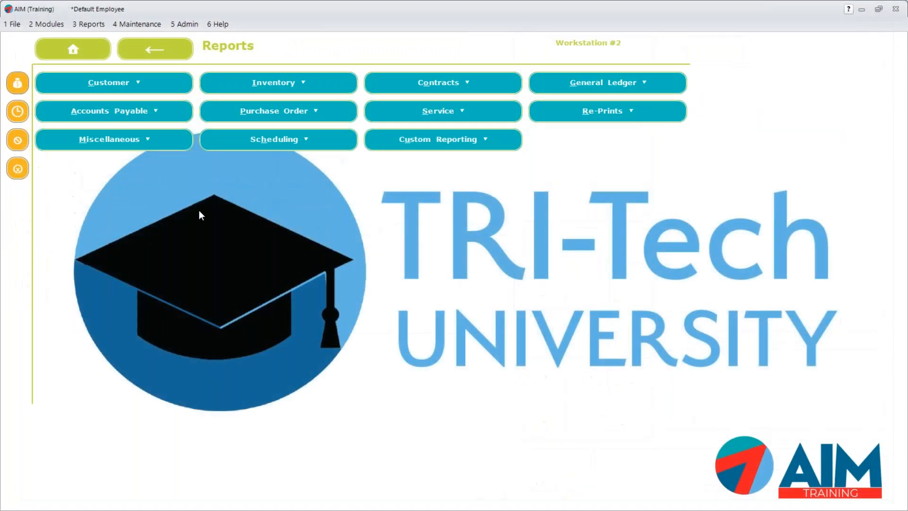
click(18, 109)
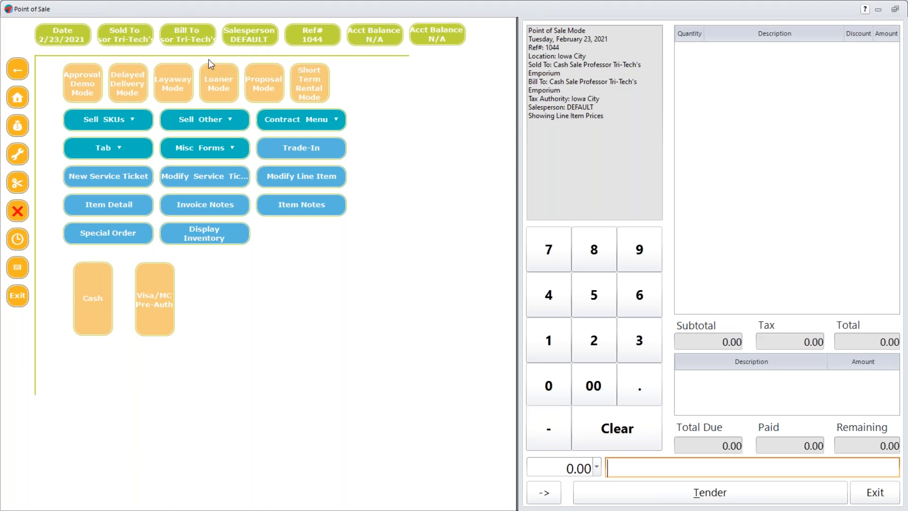
- Find the sold-to customer by first name for the new sale and add SKU RT14, Premium Valve Oil
click(124, 38)
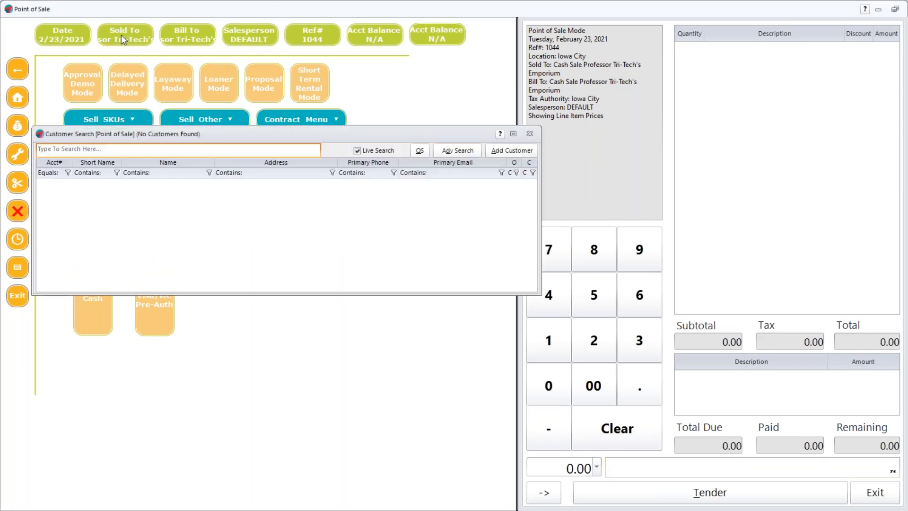
text(mik)
key(Return)
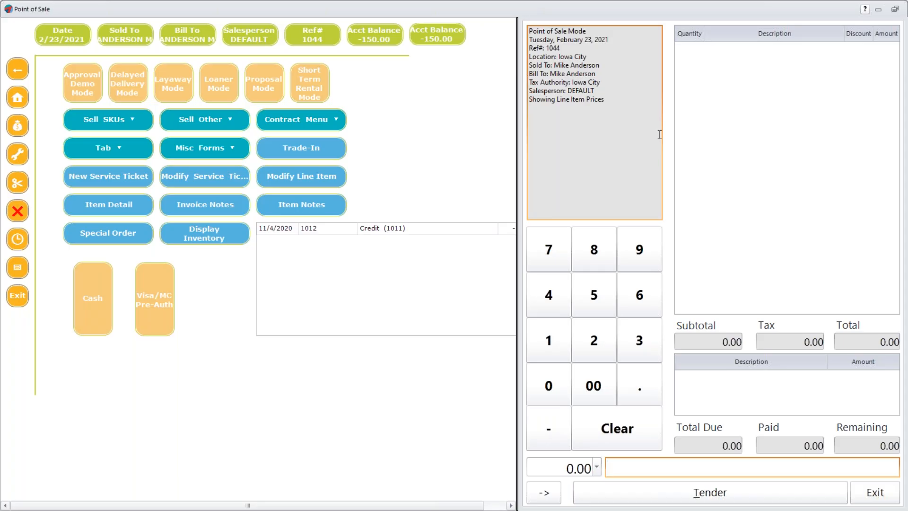
text(RT14)
key(Return)
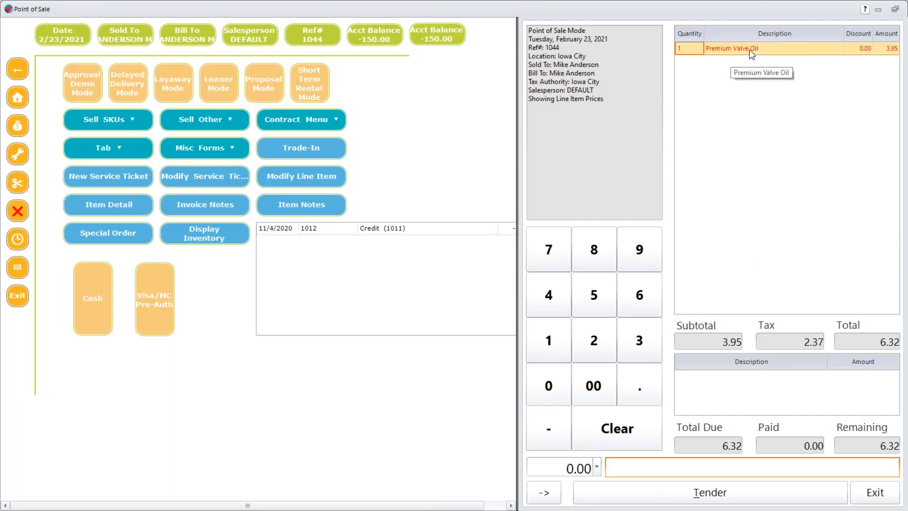
- Start Layaway Mode and use Switch Item Mode to move the Premium Valve Oil from the sale to the layaway
click(176, 83)
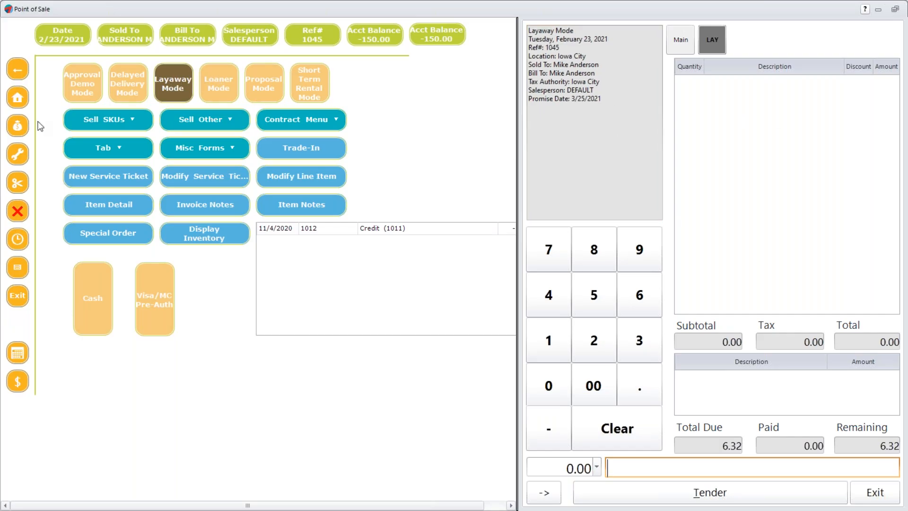
click(19, 154)
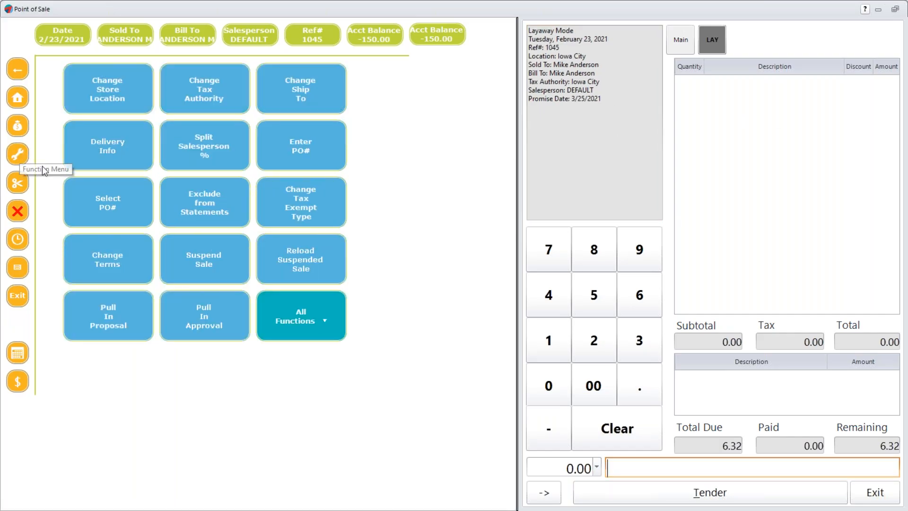
click(317, 317)
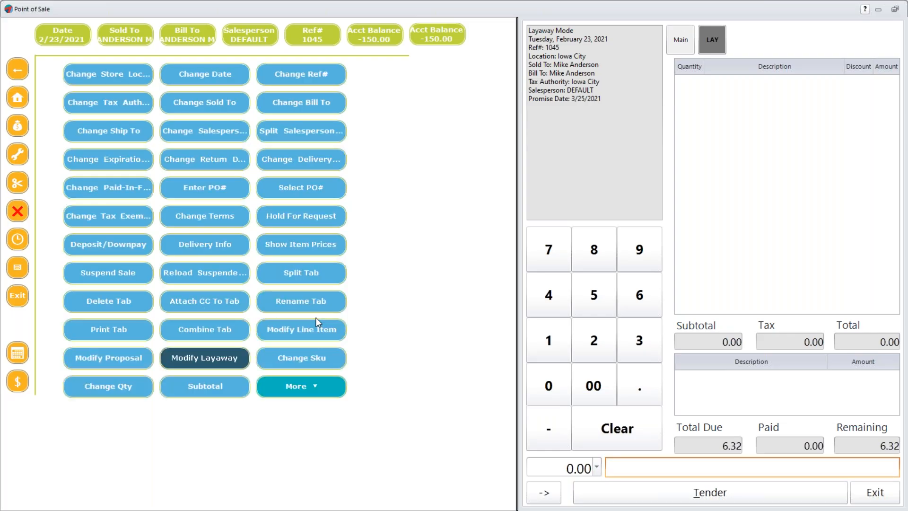
click(291, 385)
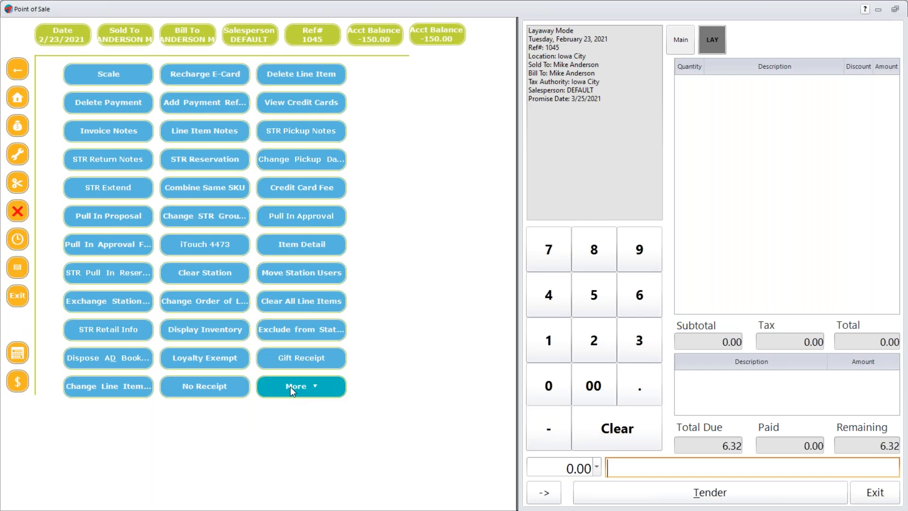
click(290, 387)
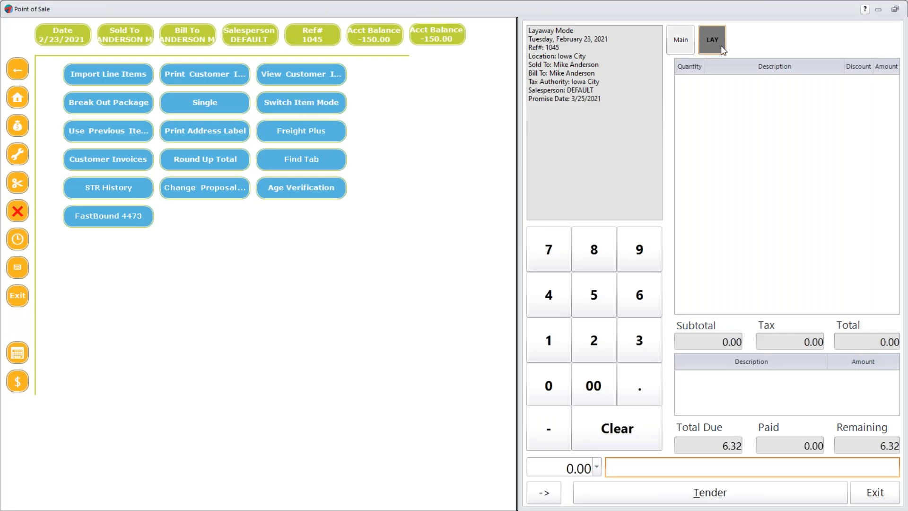
click(295, 106)
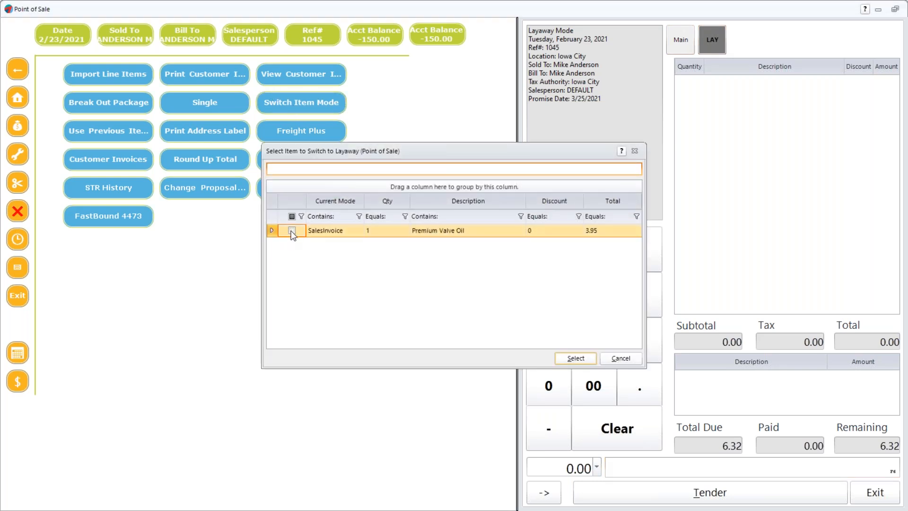
click(292, 231)
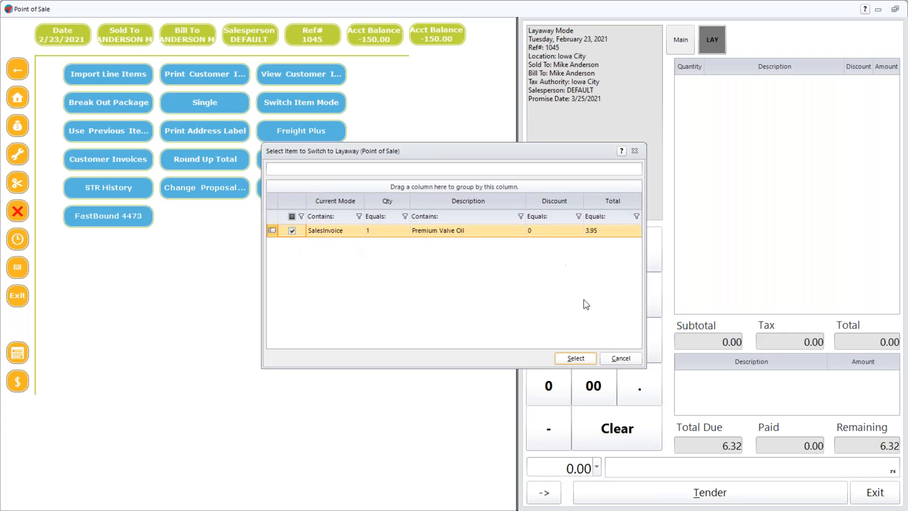
click(575, 358)
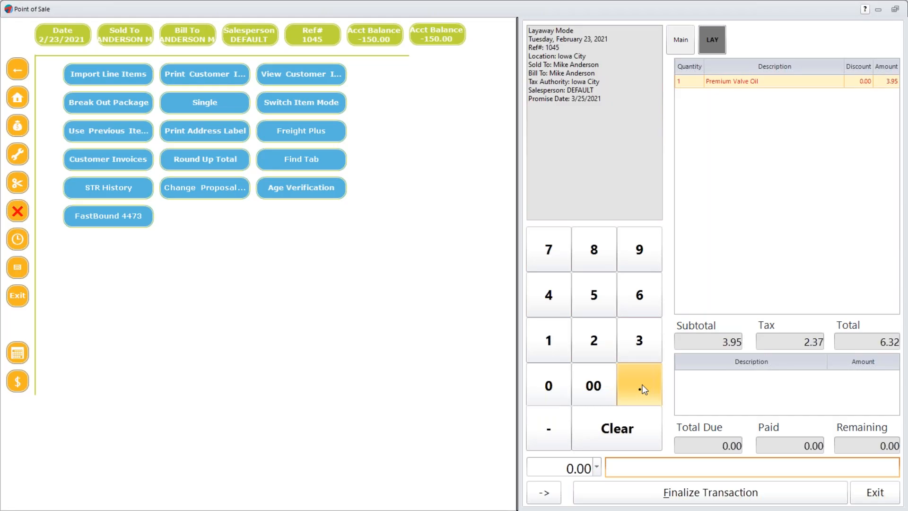
- Return to the main transaction containing the layaway and finalize it without printing the receipt
click(687, 51)
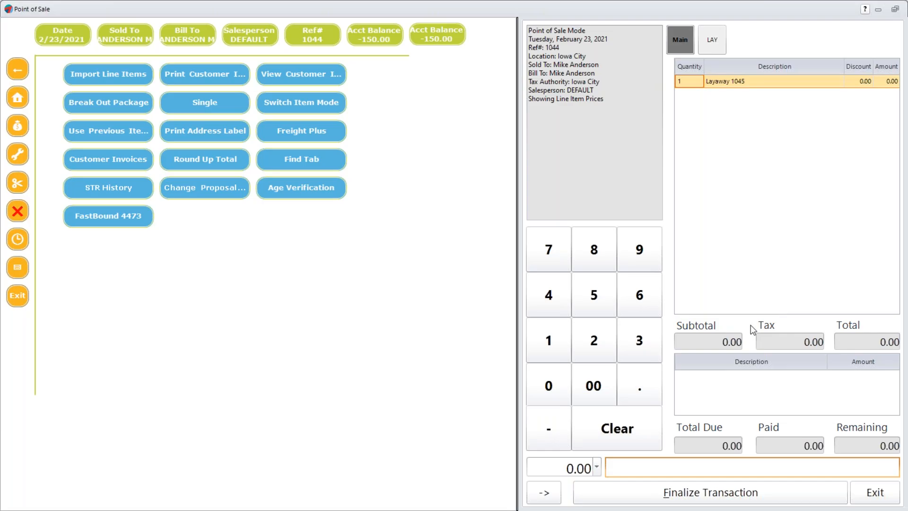
click(21, 102)
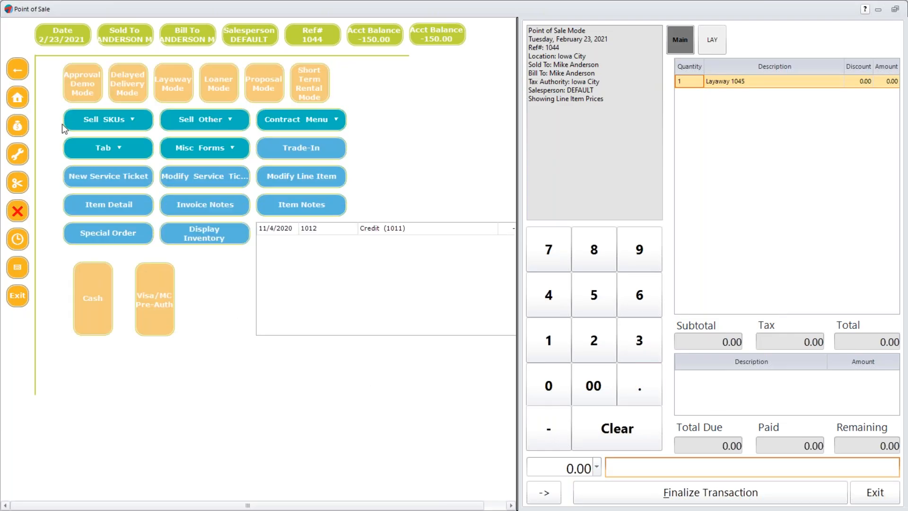
click(700, 489)
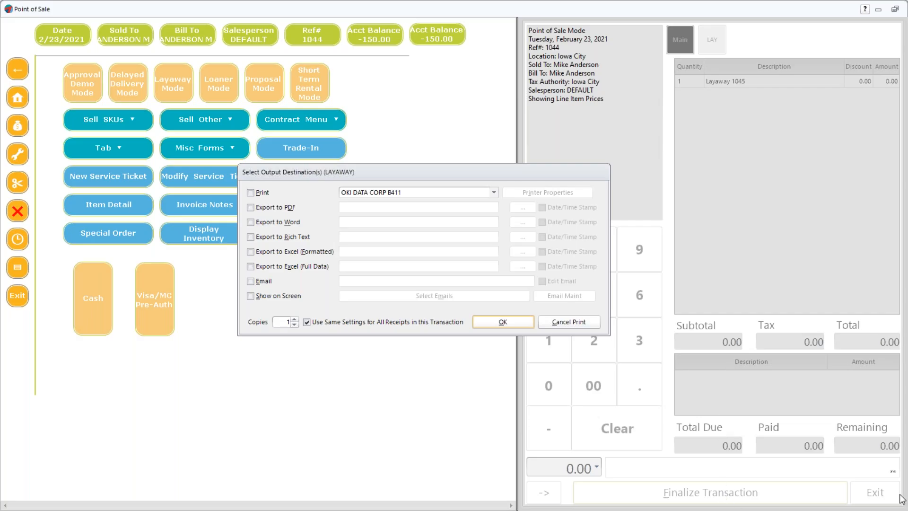
click(581, 318)
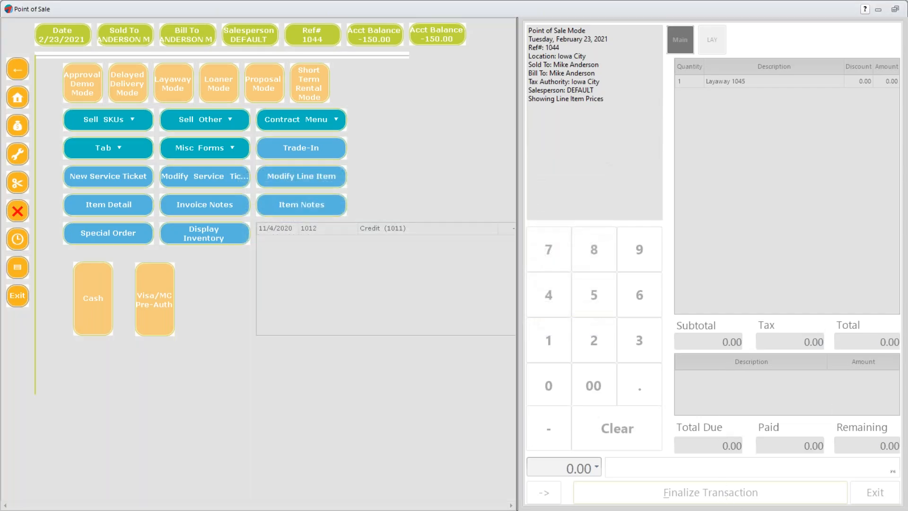